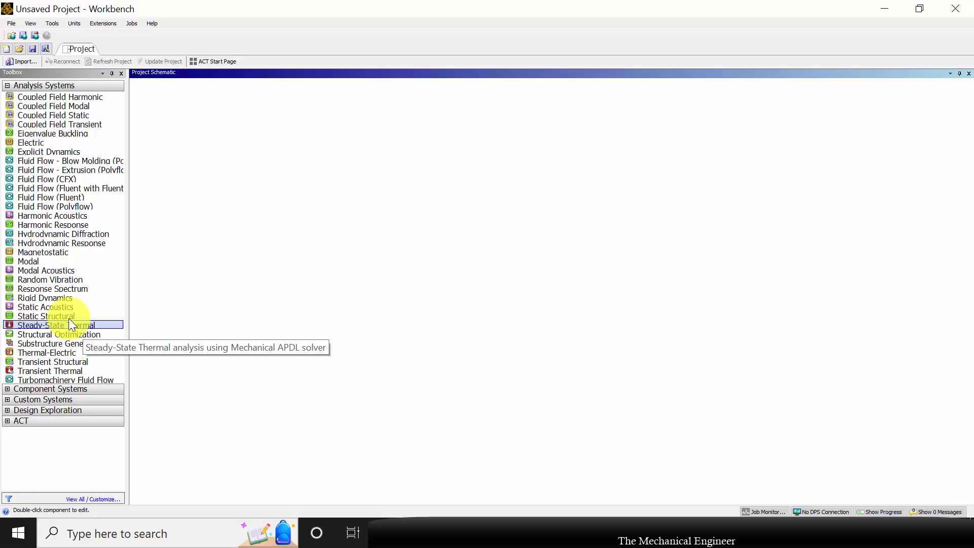
Add a Static Structural system and import stepped bar.IGS as its geometry.
{"action": "left_click_drag", "start_coordinate": [66, 315], "coordinate": [187, 137]}
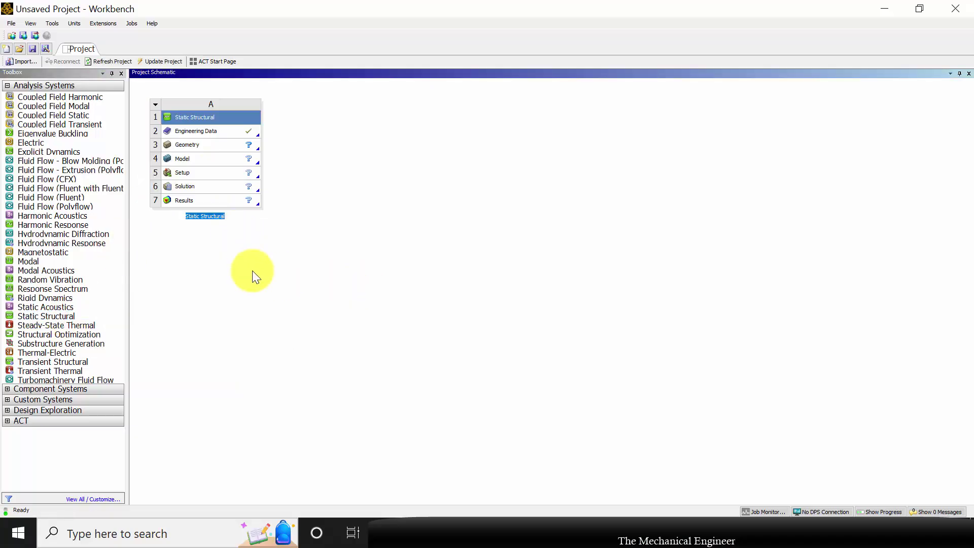
{"action": "left_click", "coordinate": [239, 275]}
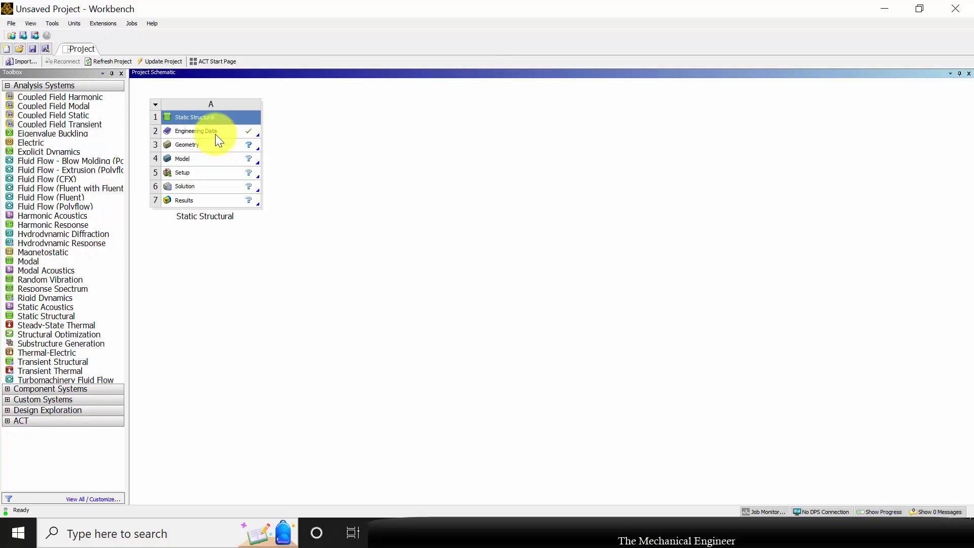
{"action": "left_click", "coordinate": [205, 146]}
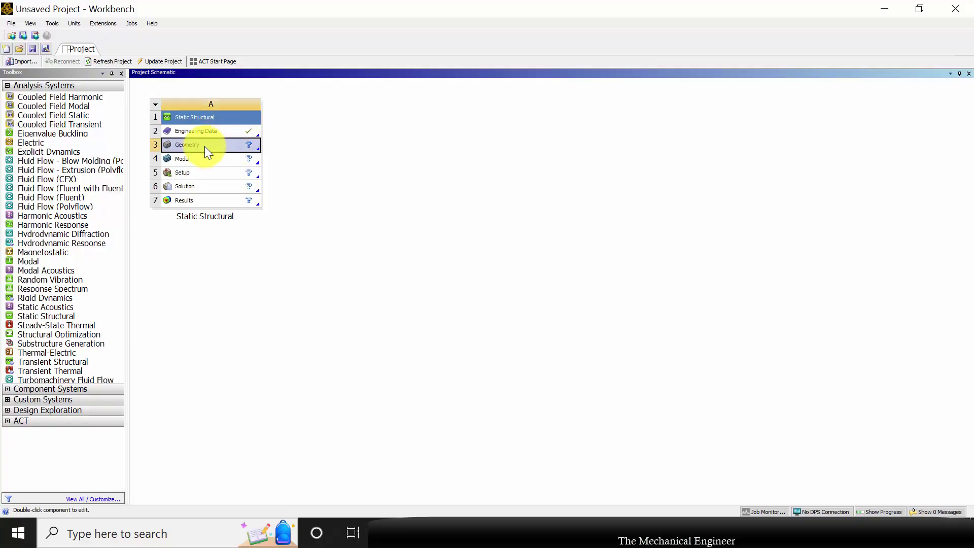
{"action": "right_click", "coordinate": [205, 146]}
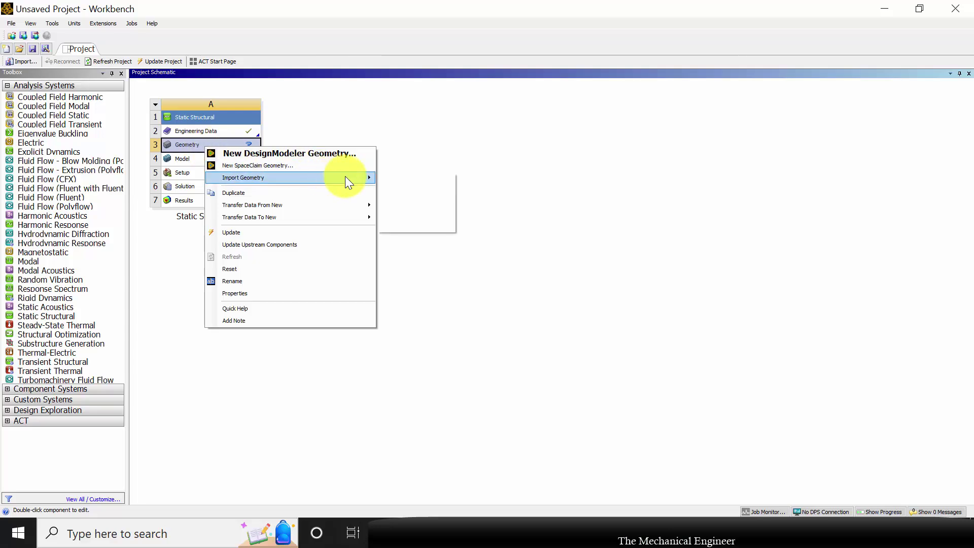
{"action": "mouse_move", "coordinate": [348, 178]}
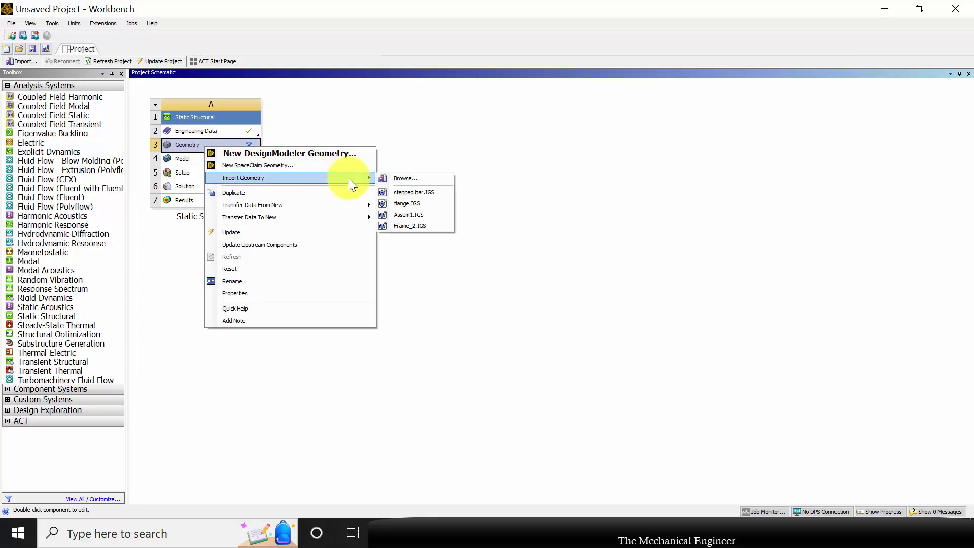
{"action": "left_click", "coordinate": [414, 180]}
{"action": "left_click", "coordinate": [190, 136]}
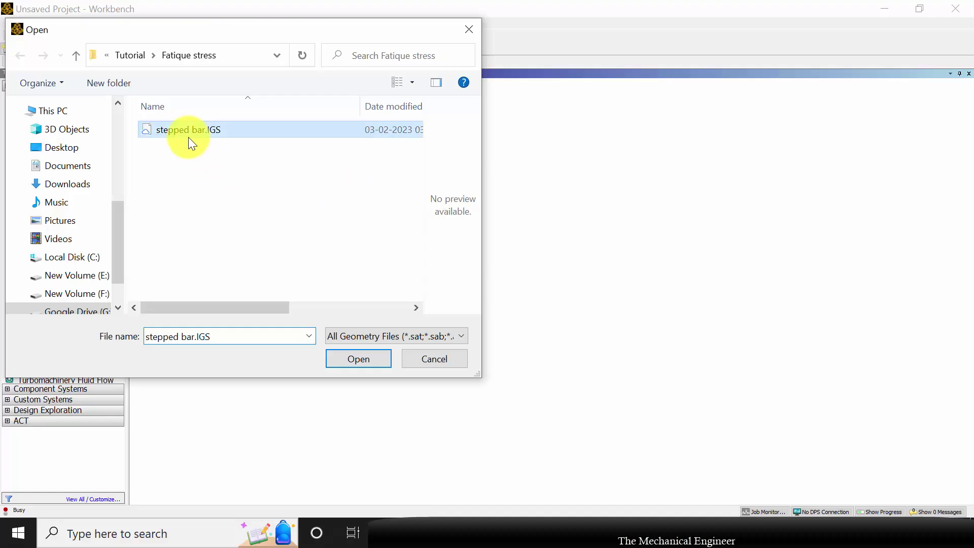
{"action": "left_click", "coordinate": [356, 358]}
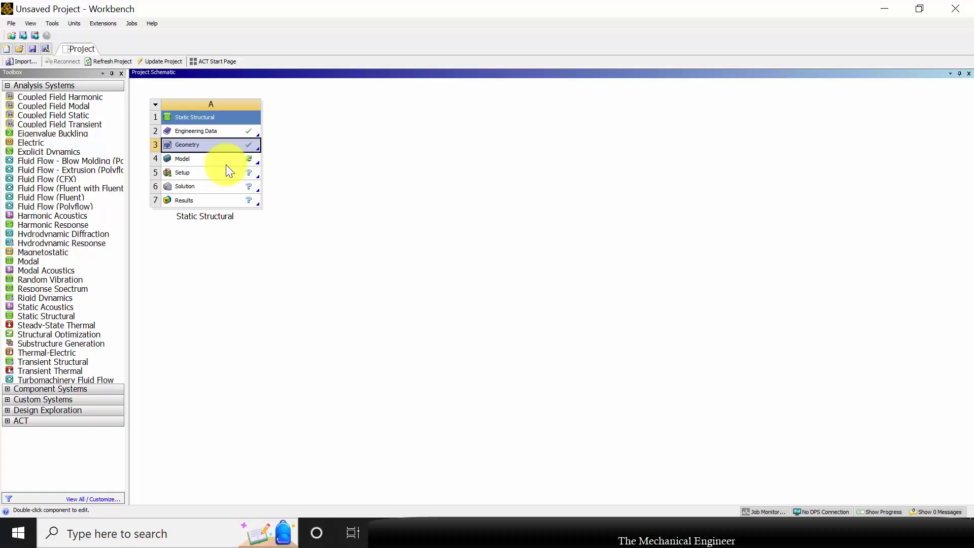
Open the model in Mechanical and generate a default mesh over the stepped bar.
{"action": "right_click", "coordinate": [204, 161]}
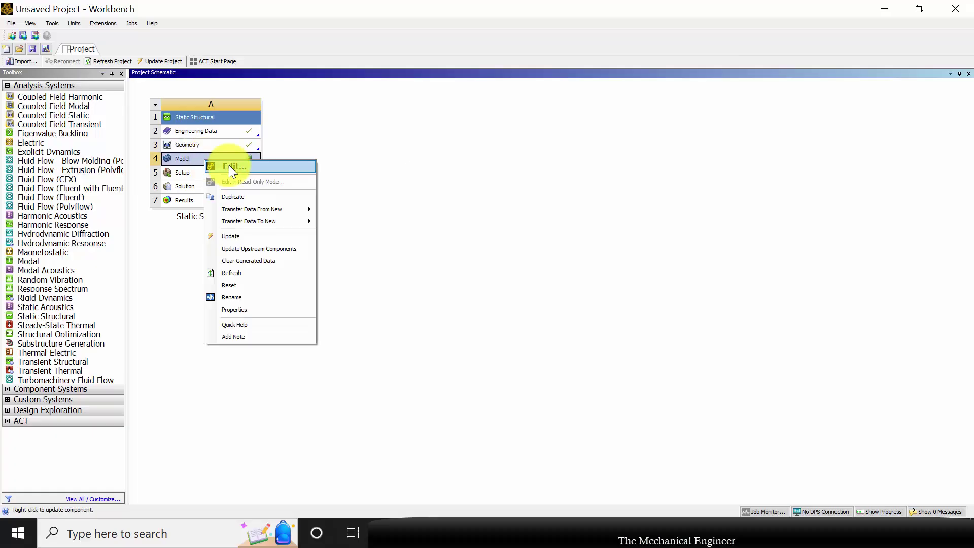
{"action": "left_click", "coordinate": [229, 166]}
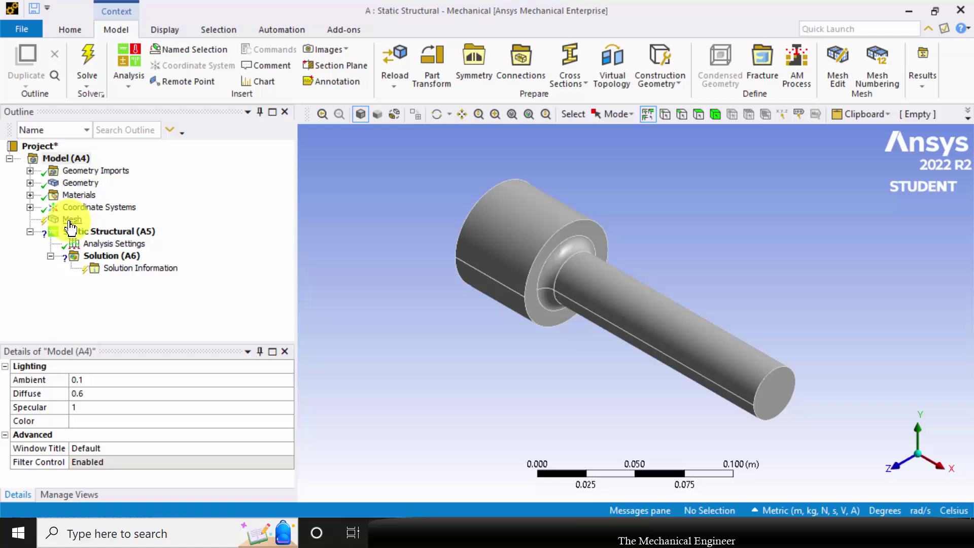
{"action": "left_click", "coordinate": [69, 220]}
{"action": "right_click", "coordinate": [69, 218]}
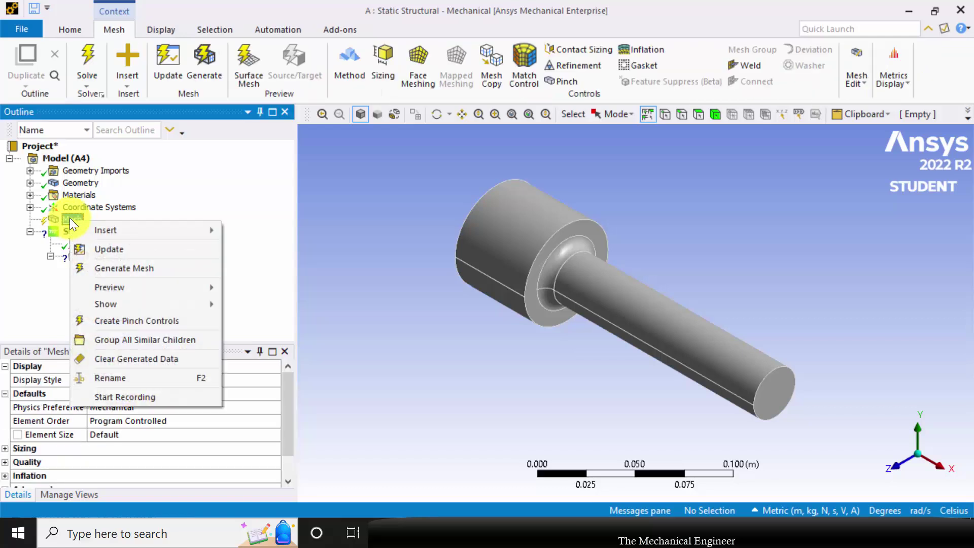
{"action": "left_click", "coordinate": [131, 267]}
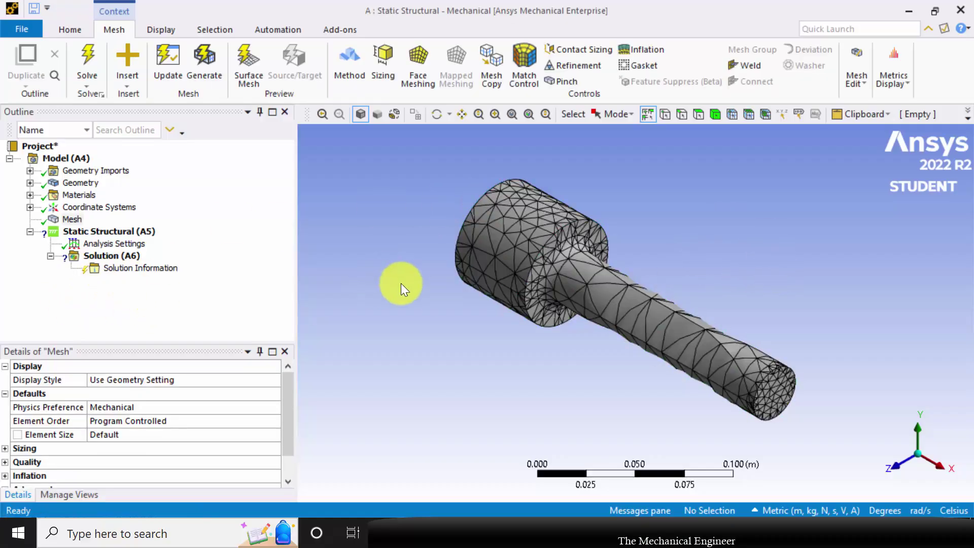
{"action": "middle_click_drag", "start_coordinate": [448, 220], "coordinate": [442, 355]}
Insert a Fixed Support on the wide end face of the bar.
{"action": "left_click", "coordinate": [88, 231]}
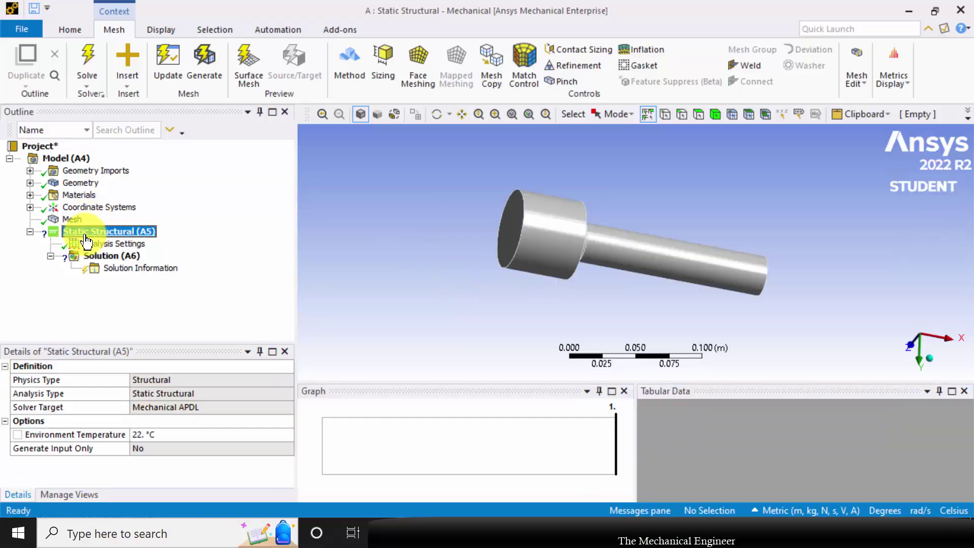
{"action": "right_click", "coordinate": [85, 234]}
{"action": "mouse_move", "coordinate": [193, 244]}
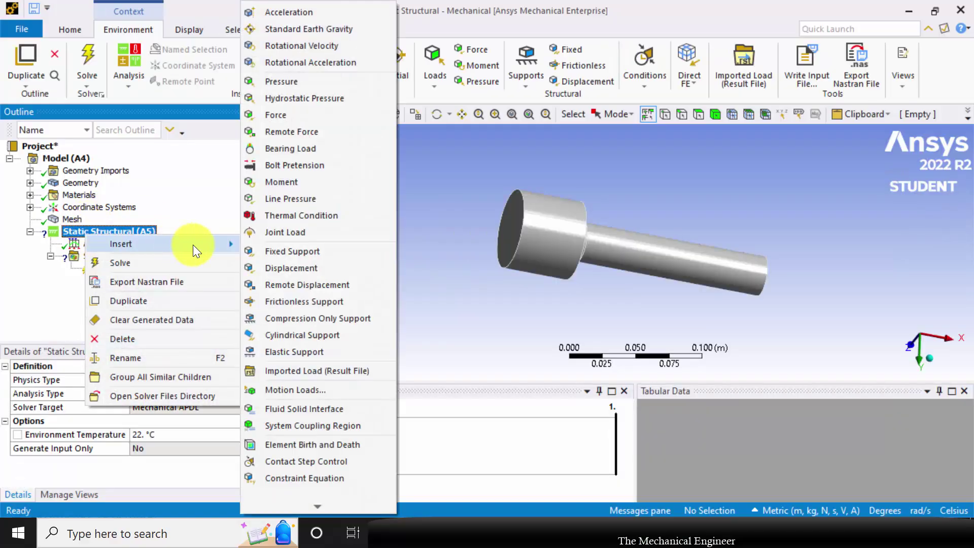
{"action": "left_click", "coordinate": [295, 250]}
{"action": "middle_click_drag", "start_coordinate": [518, 226], "coordinate": [471, 265]}
{"action": "left_click", "coordinate": [537, 244]}
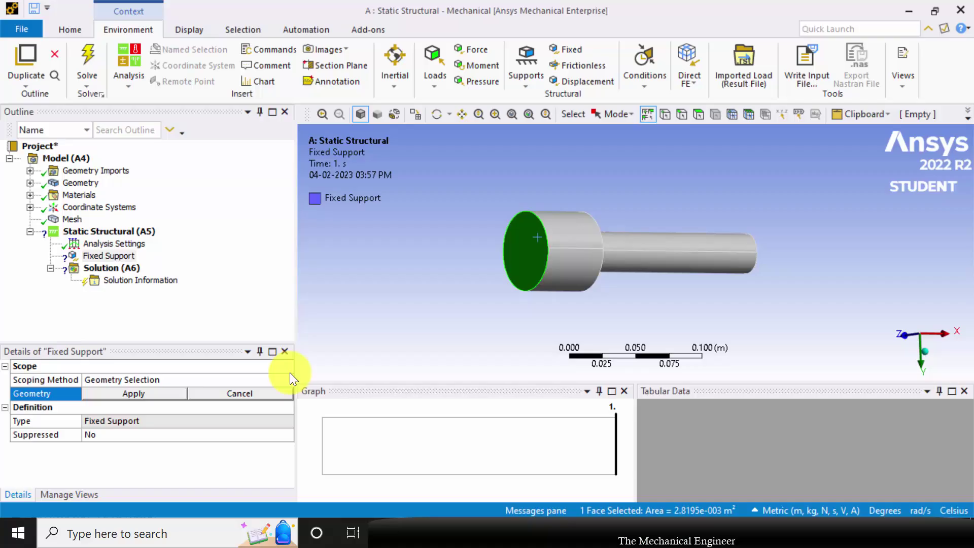
{"action": "left_click", "coordinate": [144, 396]}
{"action": "middle_click_drag", "start_coordinate": [793, 248], "coordinate": [661, 278]}
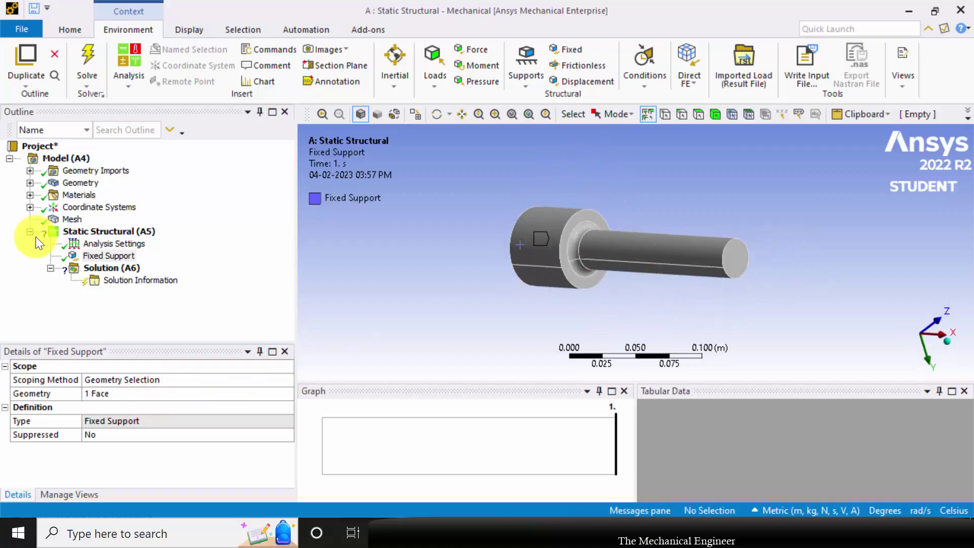
Add a Force load applied to the shaft's narrow end face.
{"action": "right_click", "coordinate": [102, 235]}
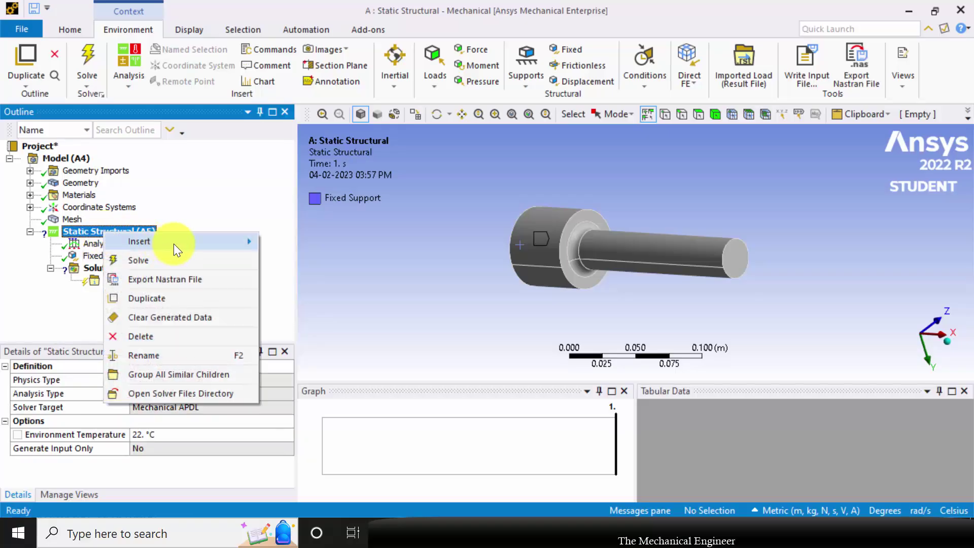
{"action": "mouse_move", "coordinate": [174, 245]}
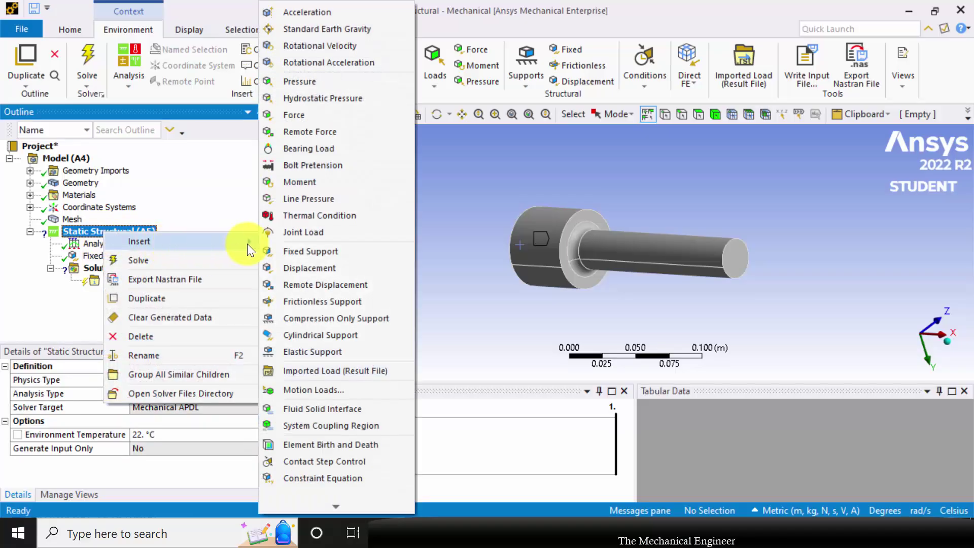
{"action": "left_click", "coordinate": [308, 115]}
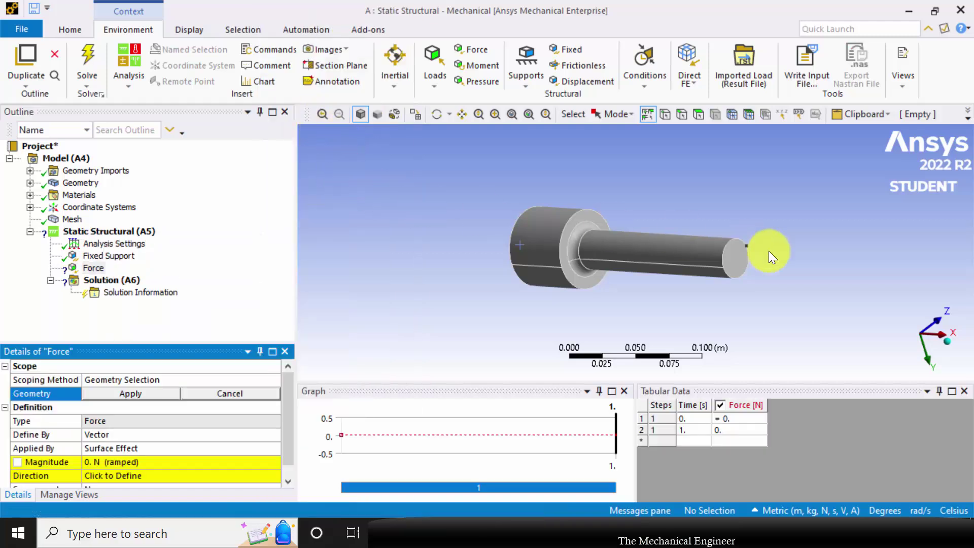
{"action": "left_click", "coordinate": [736, 265]}
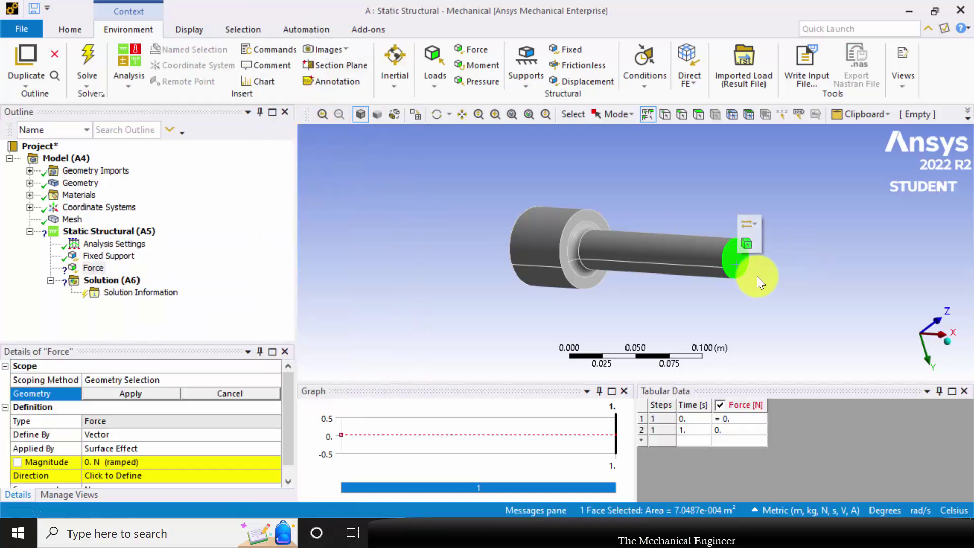
{"action": "left_click", "coordinate": [145, 391]}
Define the force by components with a Y component of 1000 N.
{"action": "scroll", "coordinate": [234, 433], "scroll_direction": "down", "scroll_amount": 1}
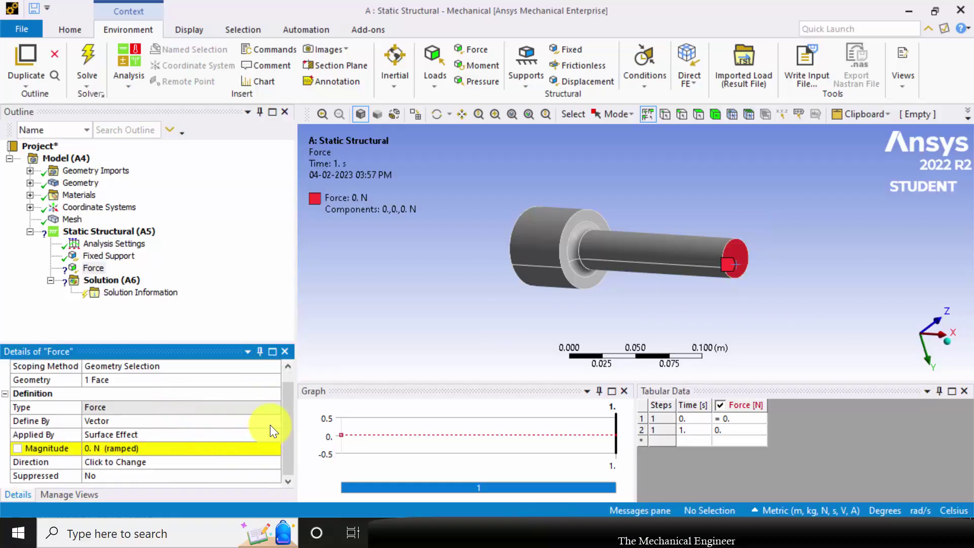
{"action": "left_click", "coordinate": [274, 422]}
{"action": "left_click", "coordinate": [275, 422]}
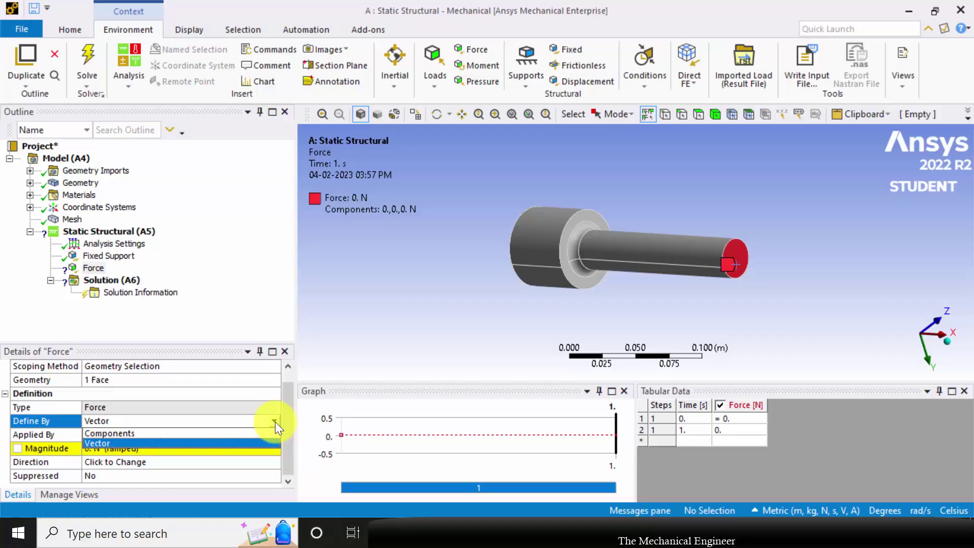
{"action": "left_click", "coordinate": [211, 433]}
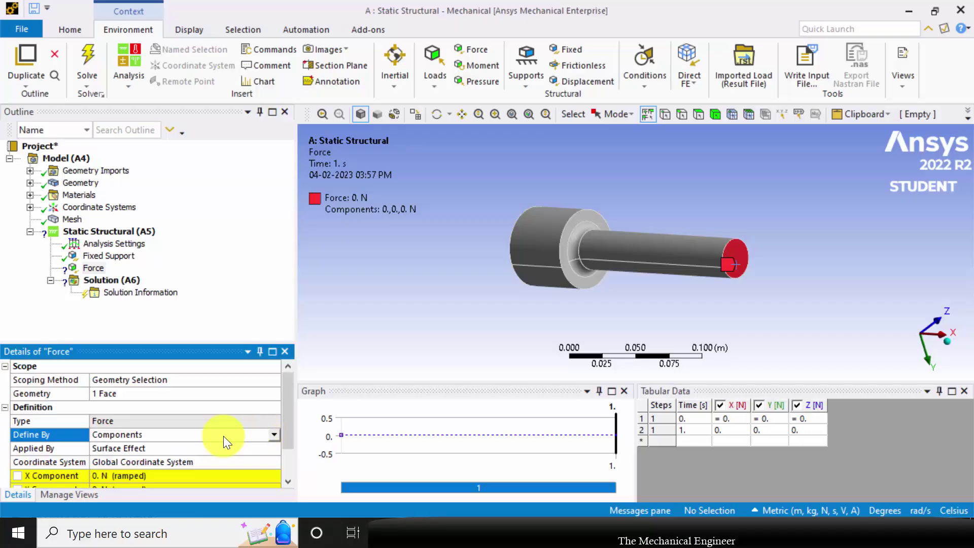
{"action": "scroll", "coordinate": [223, 436], "scroll_direction": "down", "scroll_amount": 1}
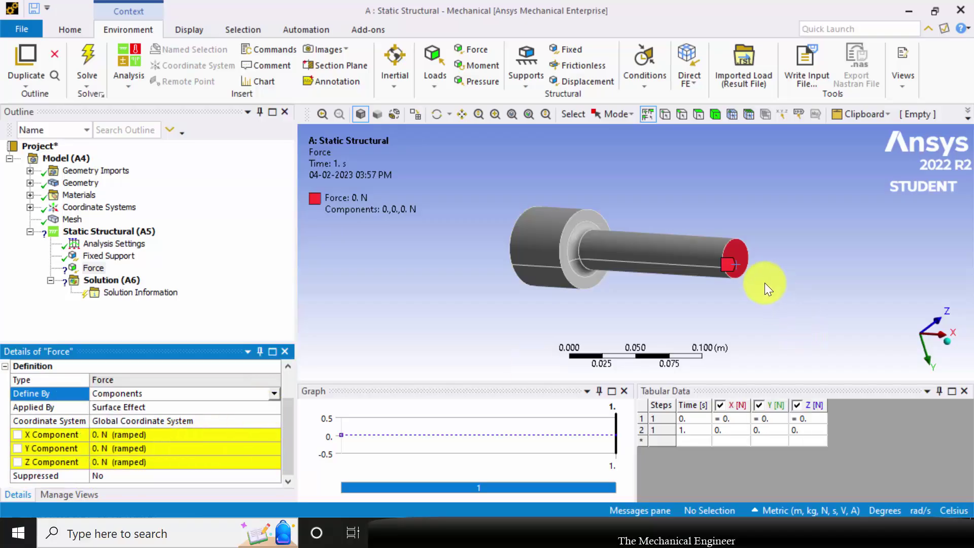
{"action": "middle_click_drag", "start_coordinate": [765, 278], "coordinate": [873, 280]}
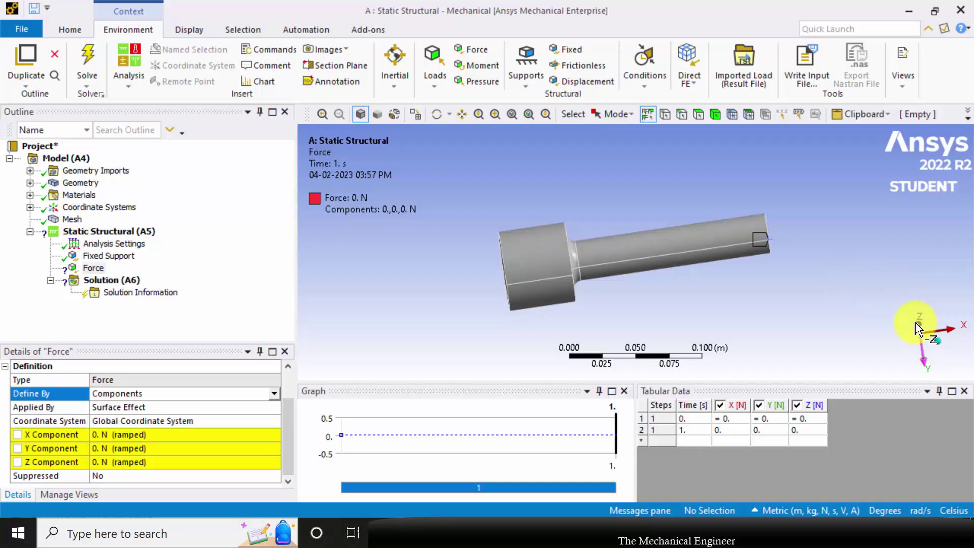
{"action": "left_click", "coordinate": [147, 448]}
{"action": "type", "text": "1000"}
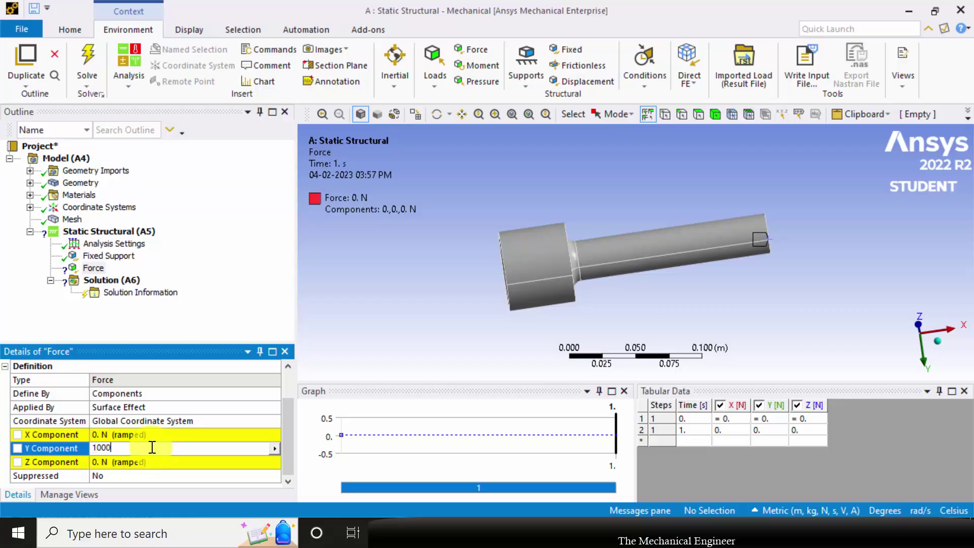
{"action": "key", "text": "Return"}
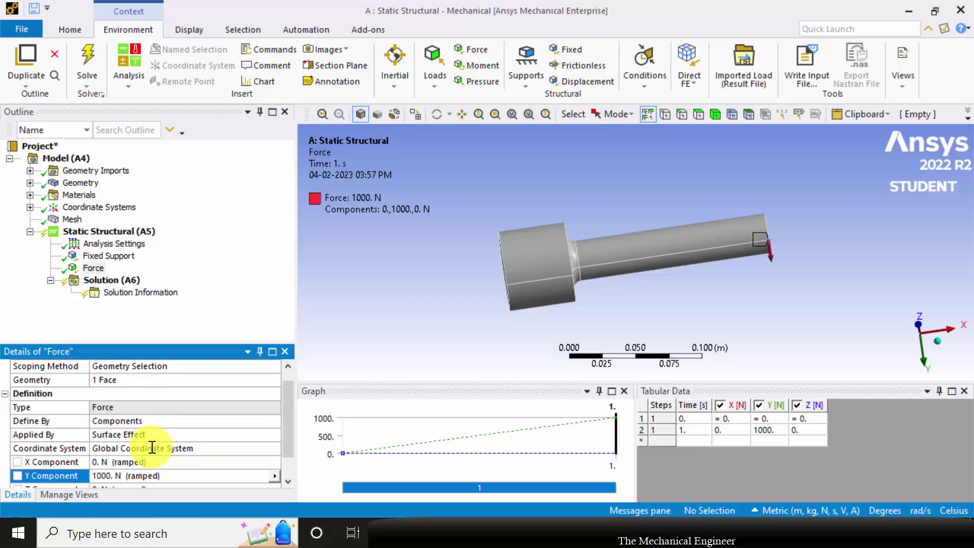
{"action": "middle_click_drag", "start_coordinate": [724, 289], "coordinate": [670, 339]}
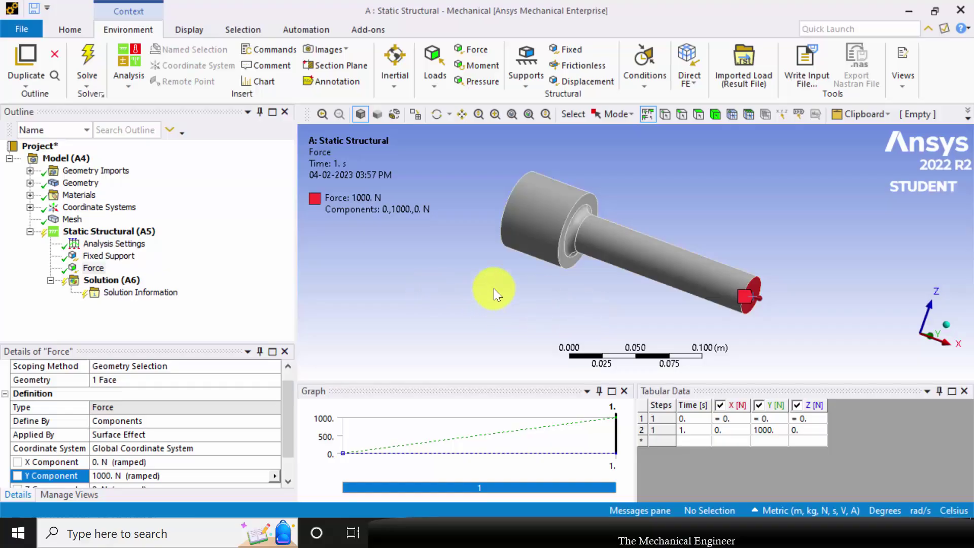
Insert a Fatigue Tool under the Solution.
{"action": "right_click", "coordinate": [96, 290]}
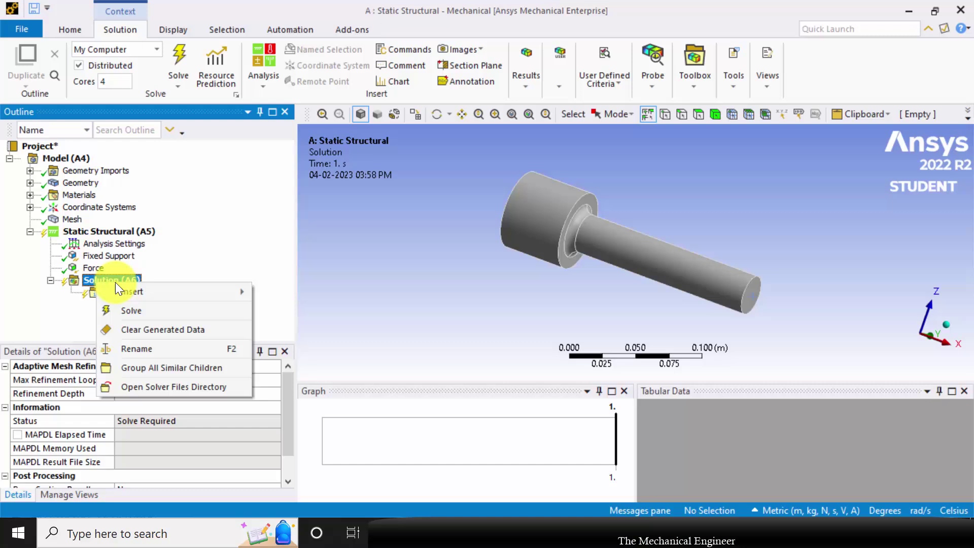
{"action": "mouse_move", "coordinate": [185, 291]}
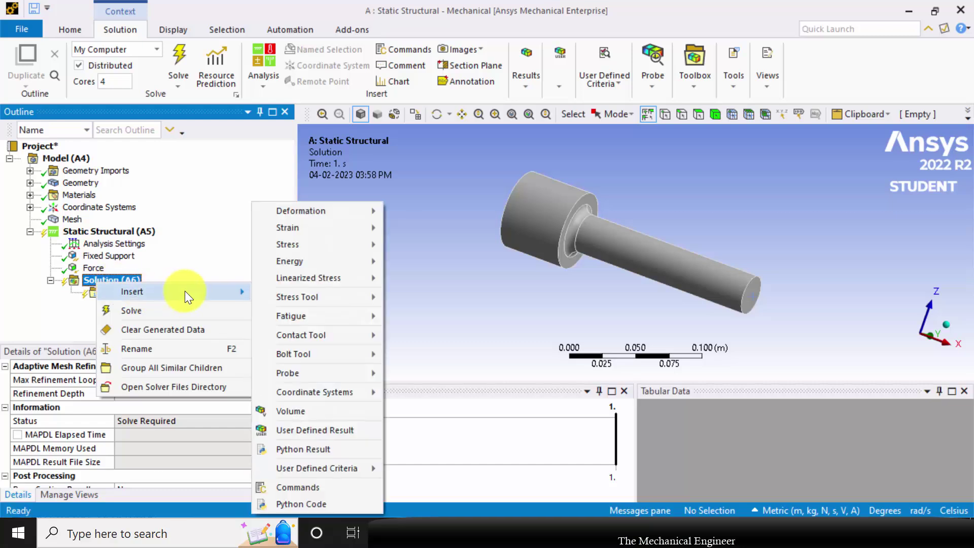
{"action": "mouse_move", "coordinate": [329, 314]}
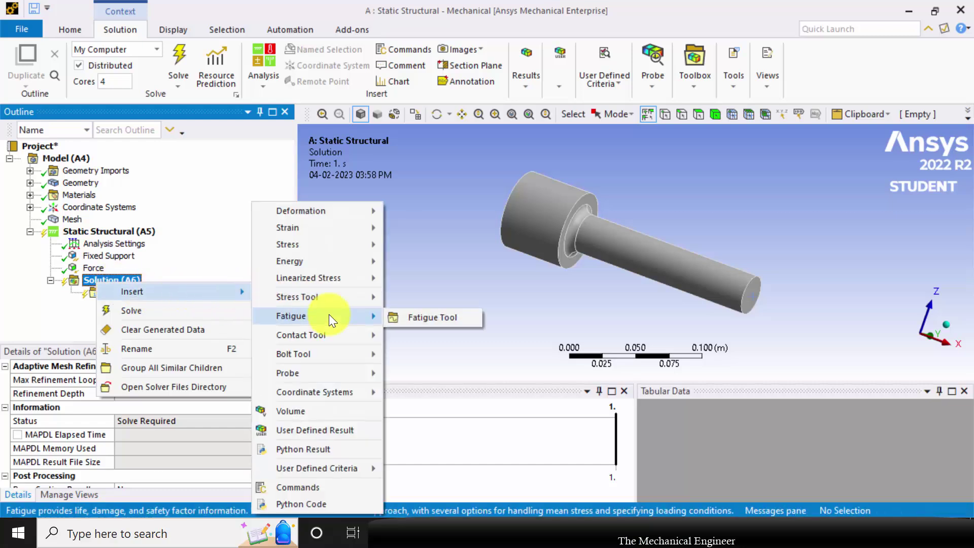
{"action": "left_click", "coordinate": [431, 317]}
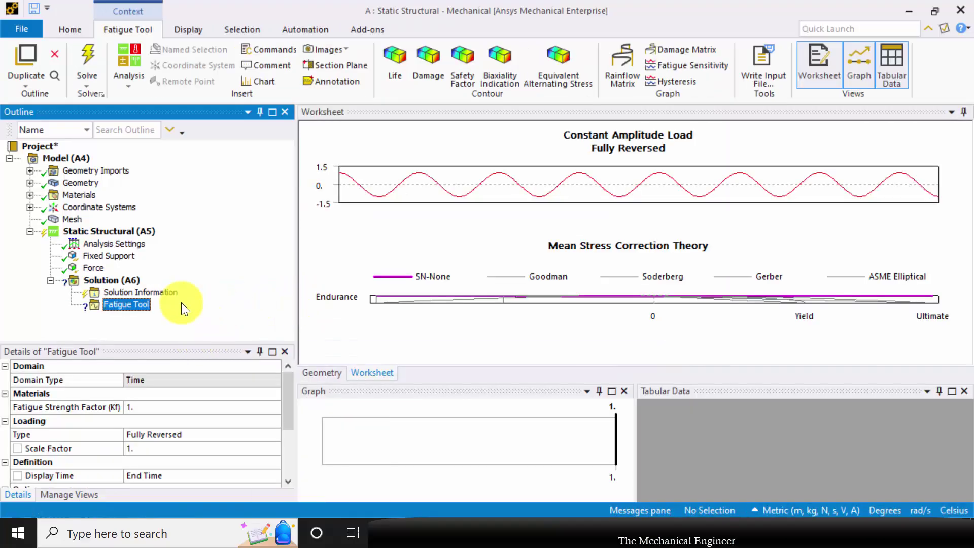
{"action": "scroll", "coordinate": [160, 409], "scroll_direction": "down", "scroll_amount": 1}
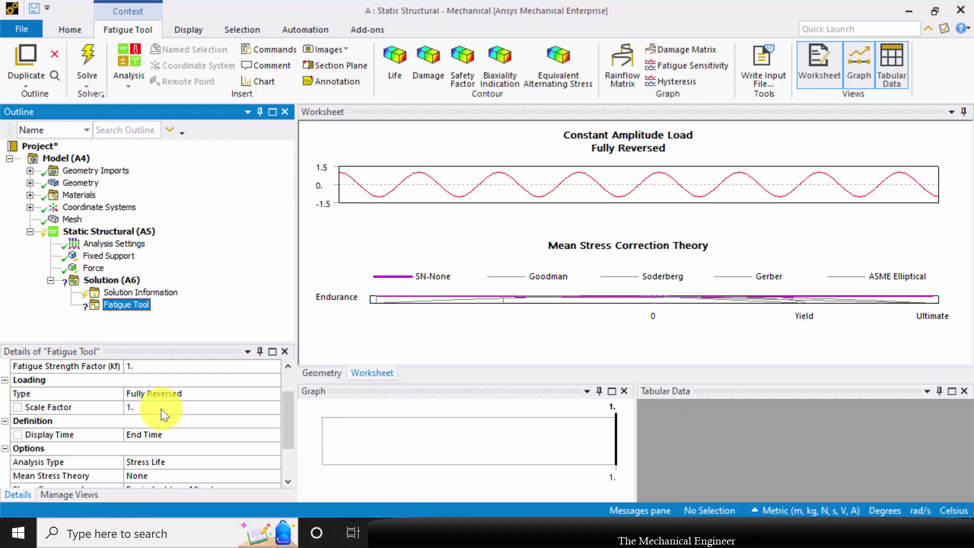
{"action": "scroll", "coordinate": [163, 410], "scroll_direction": "up", "scroll_amount": 1}
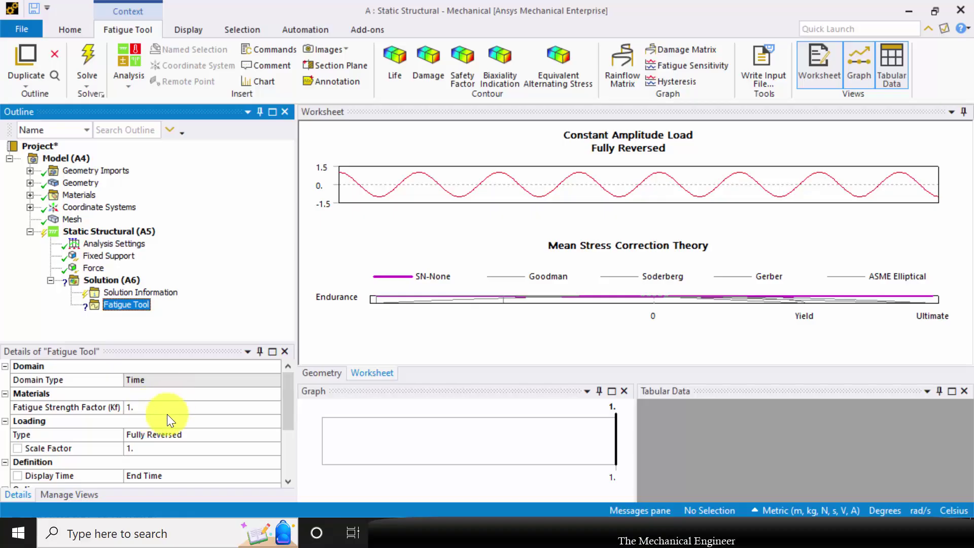
{"action": "scroll", "coordinate": [121, 426], "scroll_direction": "down", "scroll_amount": 1}
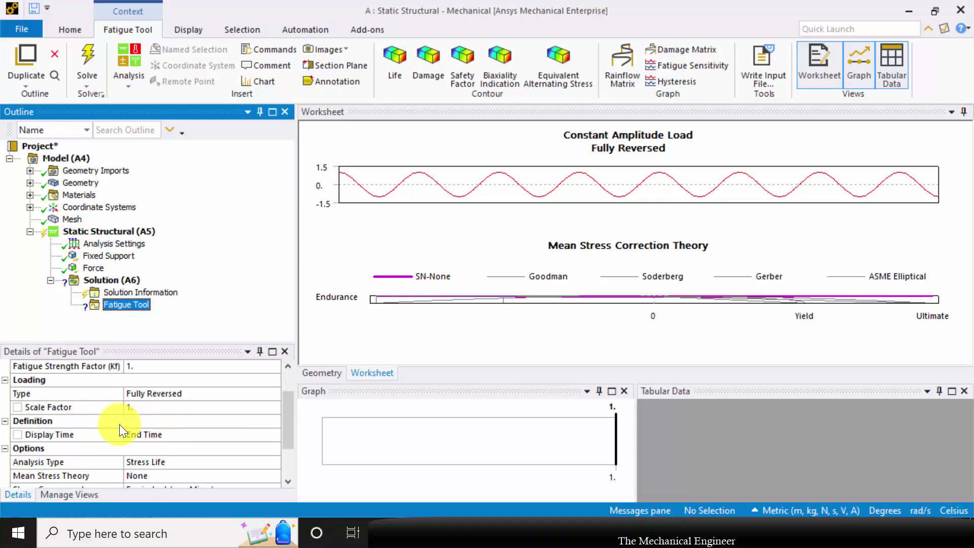
Keep Fully Reversed loading, Stress Life analysis and Equivalent (von-Mises) stress component.
{"action": "left_click", "coordinate": [241, 398]}
{"action": "left_click", "coordinate": [280, 394]}
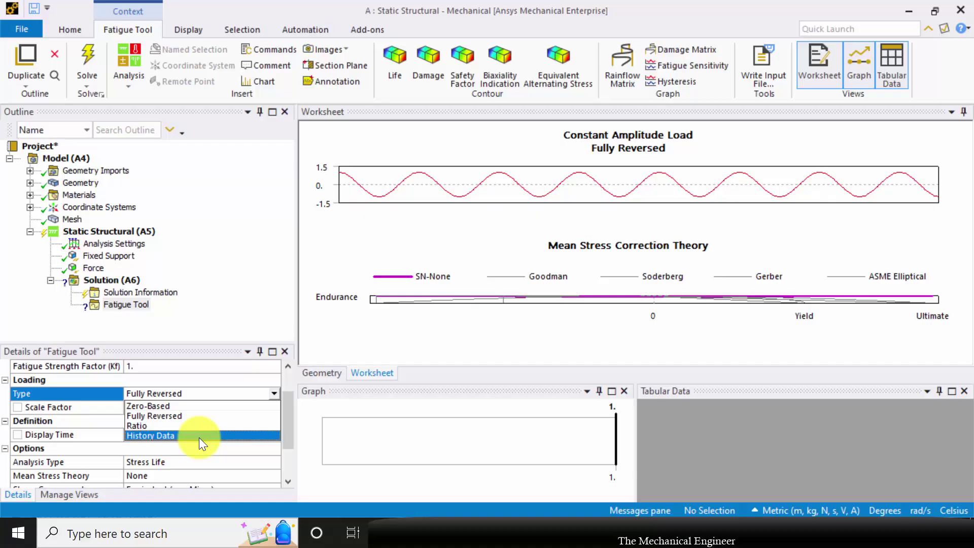
{"action": "left_click", "coordinate": [181, 415]}
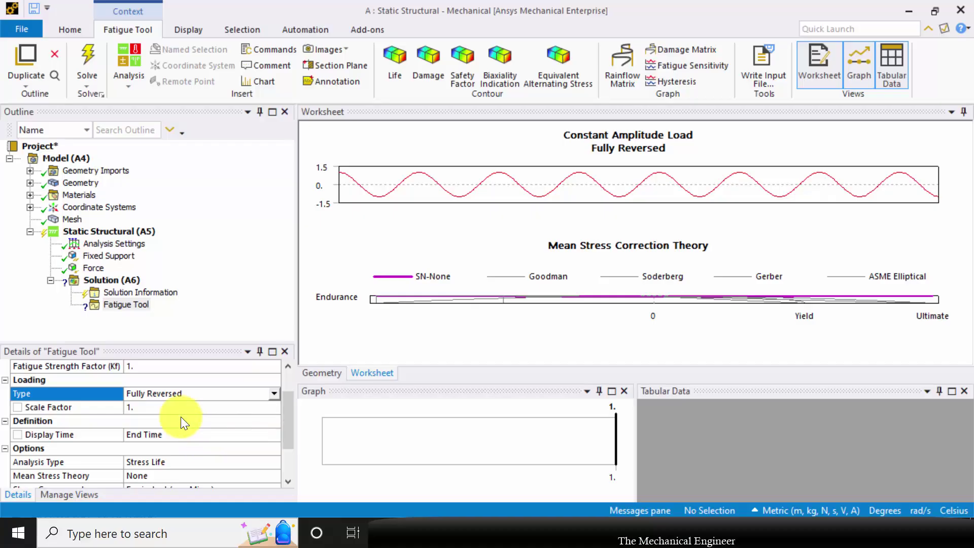
{"action": "scroll", "coordinate": [177, 411], "scroll_direction": "down", "scroll_amount": 2}
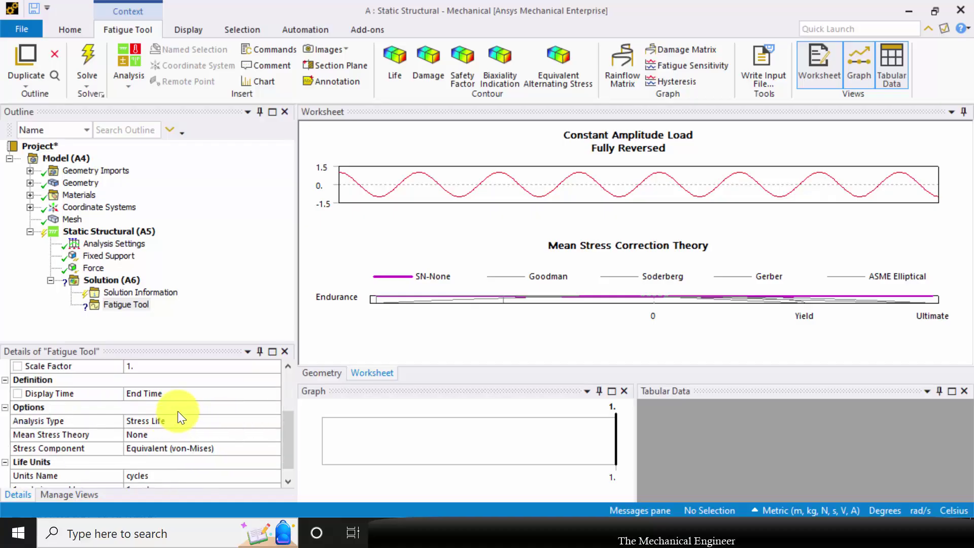
{"action": "scroll", "coordinate": [213, 406], "scroll_direction": "down", "scroll_amount": 2}
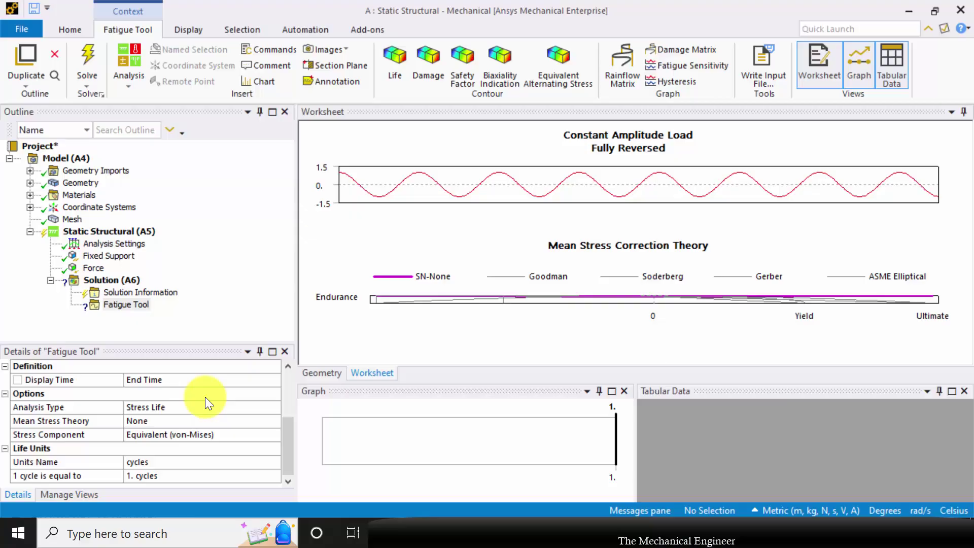
{"action": "left_click", "coordinate": [240, 410]}
{"action": "left_click", "coordinate": [275, 406]}
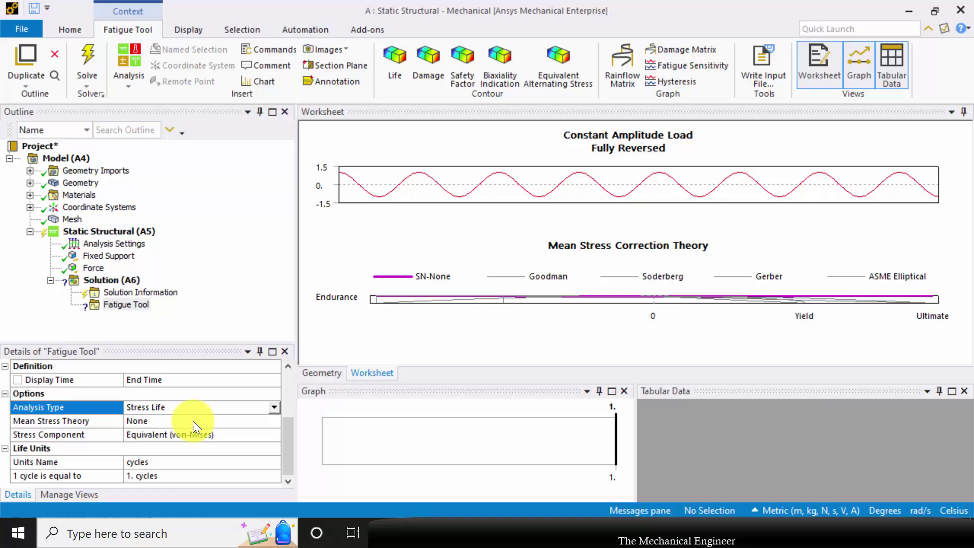
{"action": "left_click", "coordinate": [277, 408]}
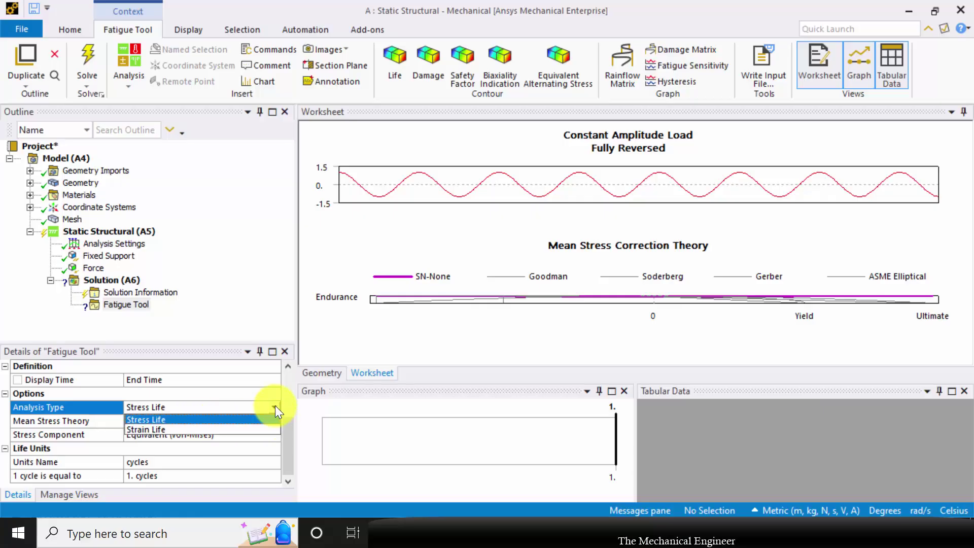
{"action": "left_click", "coordinate": [203, 416]}
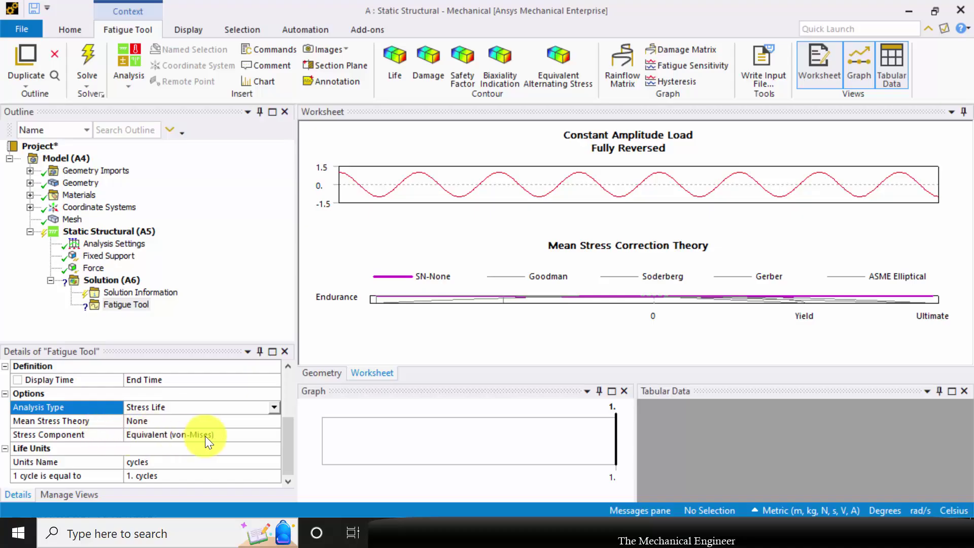
{"action": "left_click", "coordinate": [233, 435]}
{"action": "left_click", "coordinate": [276, 434]}
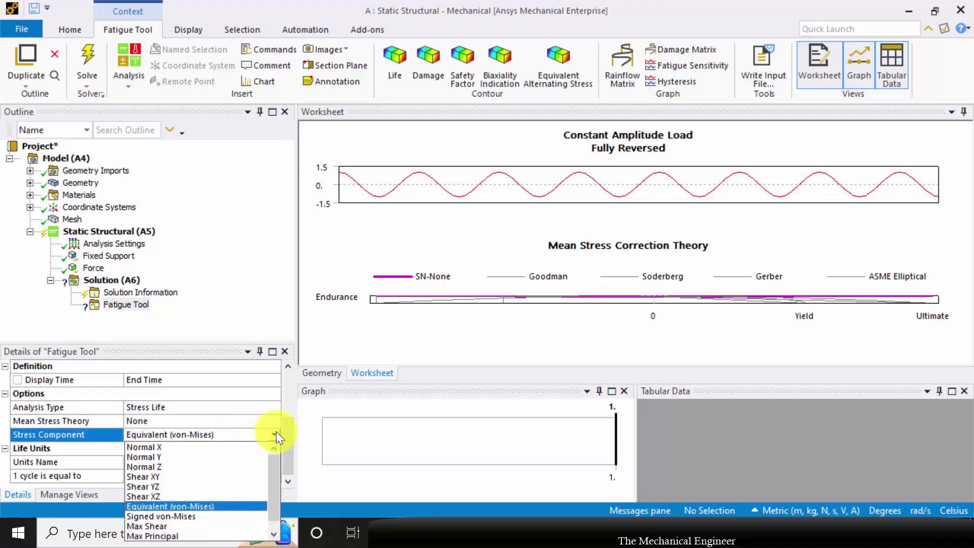
{"action": "left_click", "coordinate": [208, 506]}
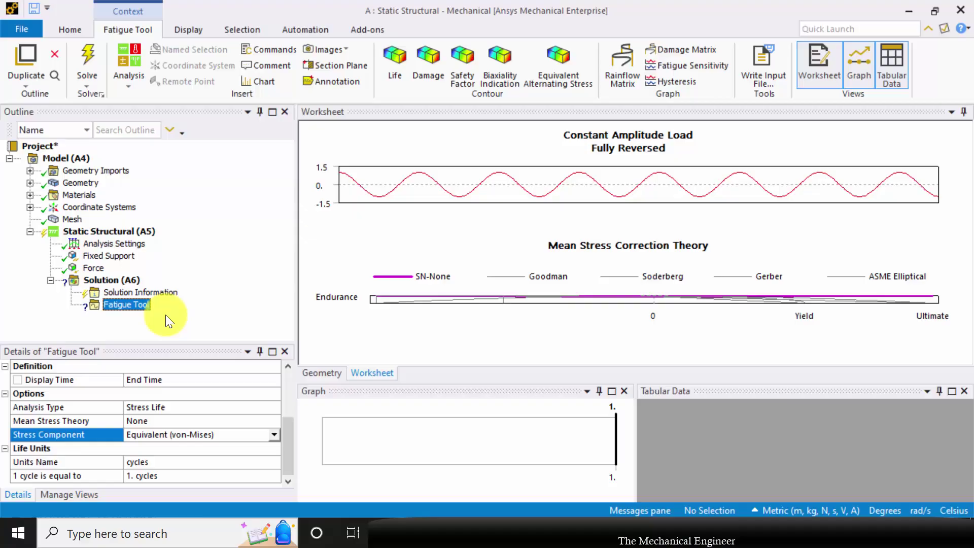
{"action": "double_click", "coordinate": [128, 306]}
Insert Equivalent Alternating Stress, Life and Safety Factor results under the Fatigue Tool.
{"action": "right_click", "coordinate": [128, 307]}
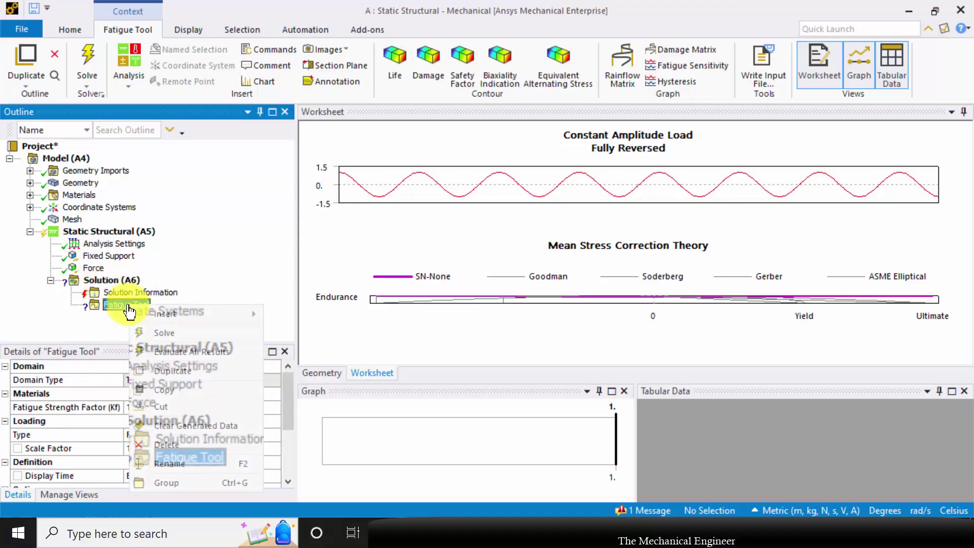
{"action": "mouse_move", "coordinate": [245, 312]}
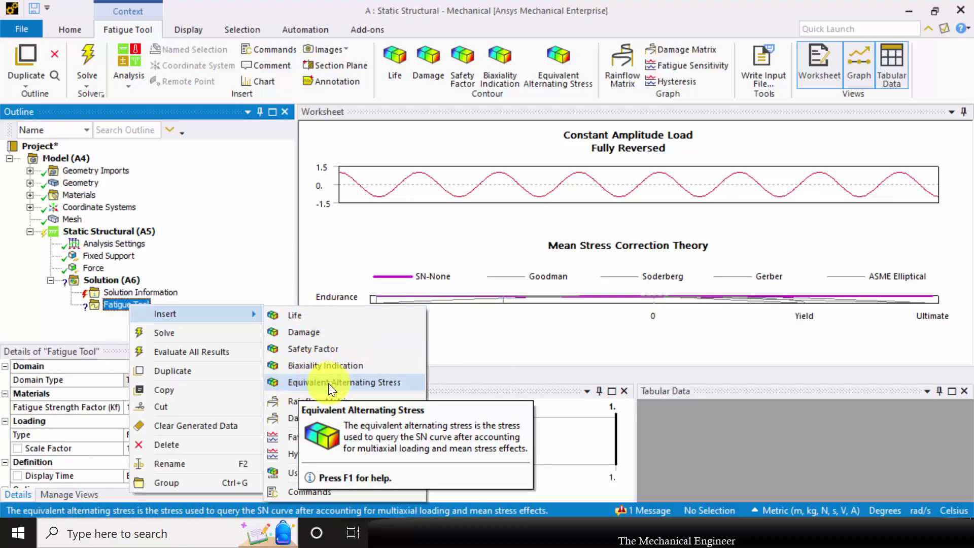
{"action": "left_click", "coordinate": [327, 383]}
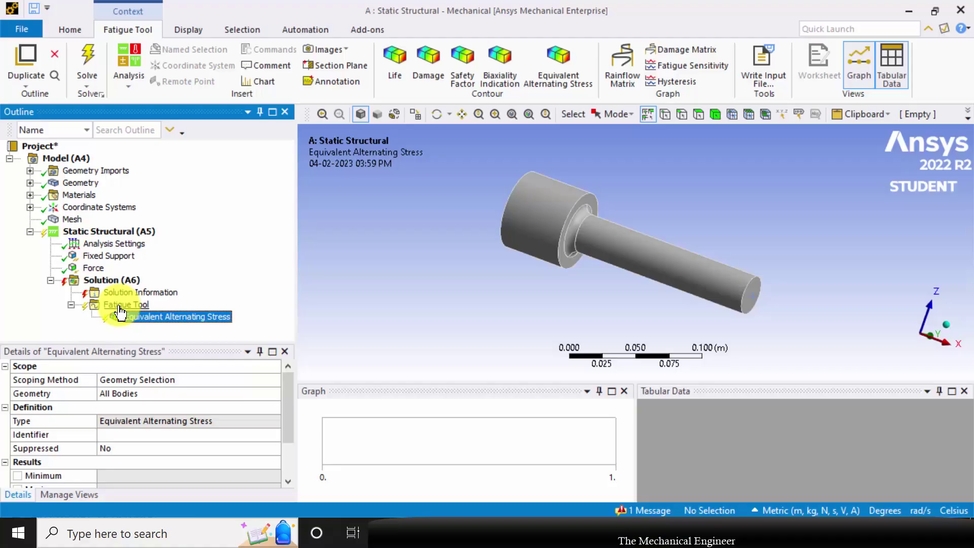
{"action": "left_click", "coordinate": [122, 305]}
{"action": "right_click", "coordinate": [122, 306]}
{"action": "mouse_move", "coordinate": [201, 313]}
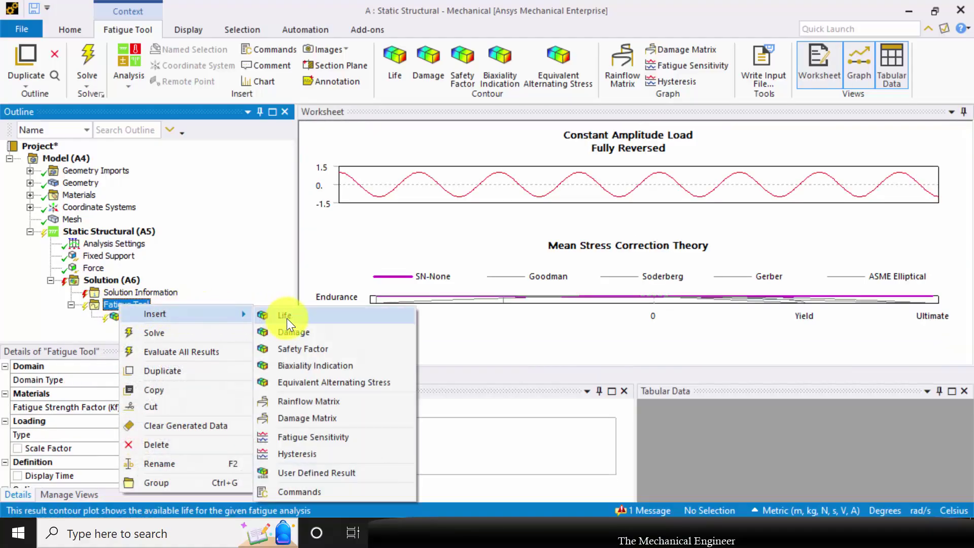
{"action": "left_click", "coordinate": [318, 317]}
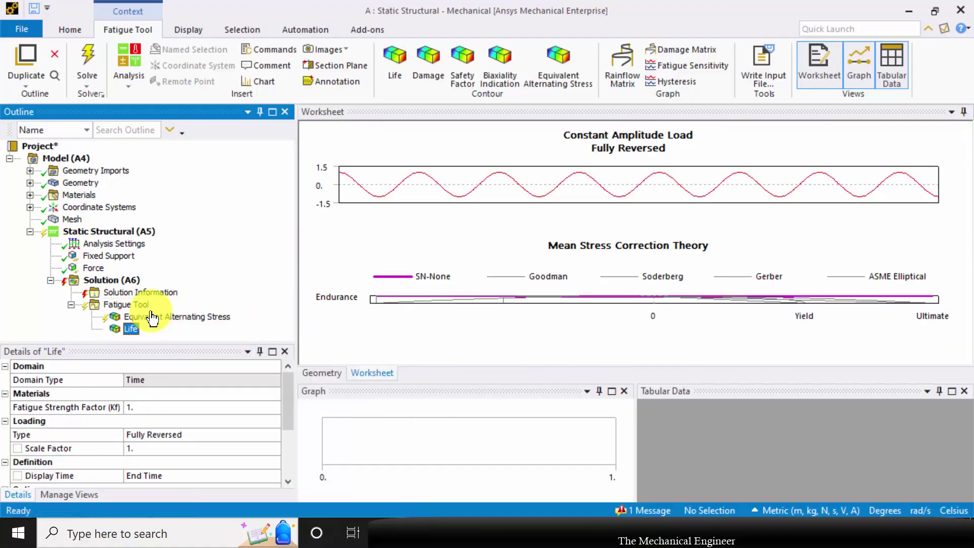
{"action": "right_click", "coordinate": [135, 305]}
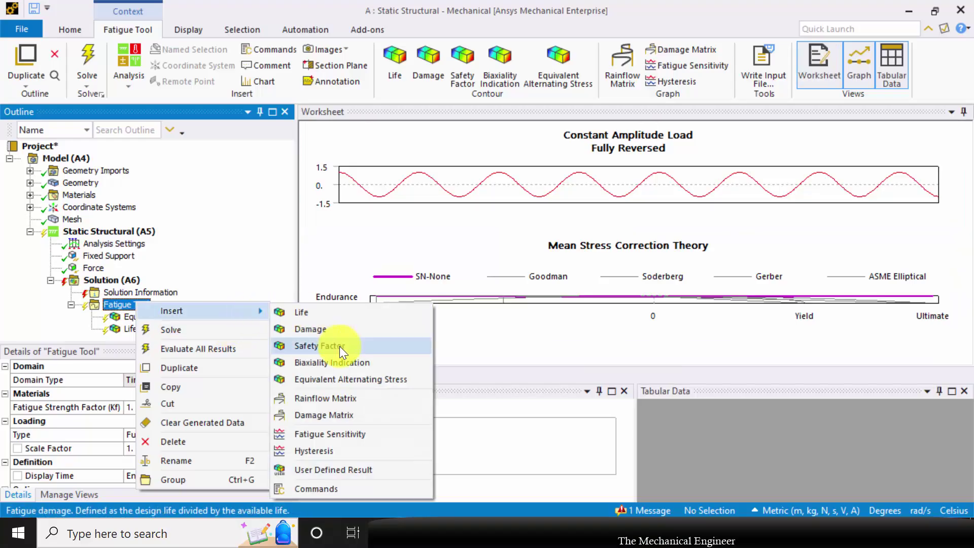
{"action": "left_click", "coordinate": [340, 346]}
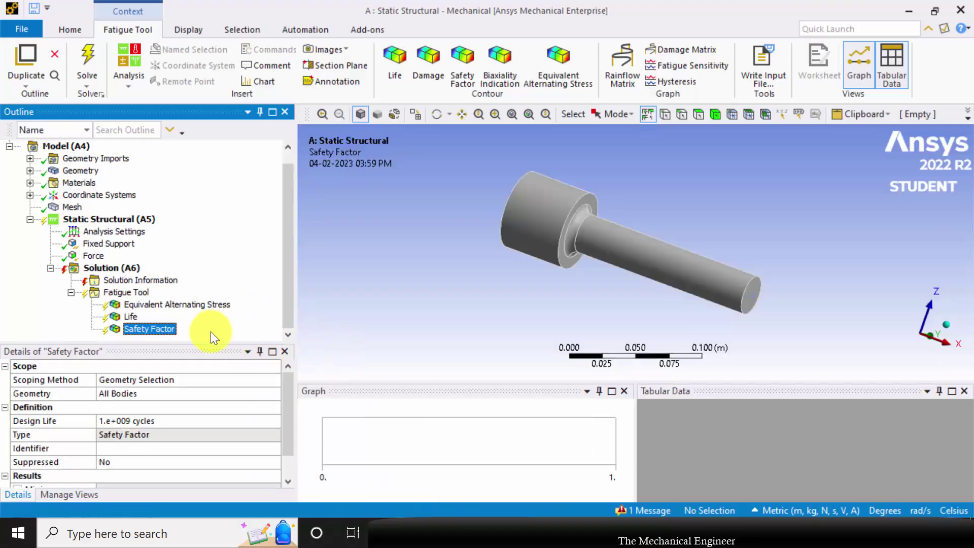
{"action": "left_click", "coordinate": [120, 271]}
Solve Solution (A6) to evaluate the stress and fatigue results.
{"action": "right_click", "coordinate": [120, 272]}
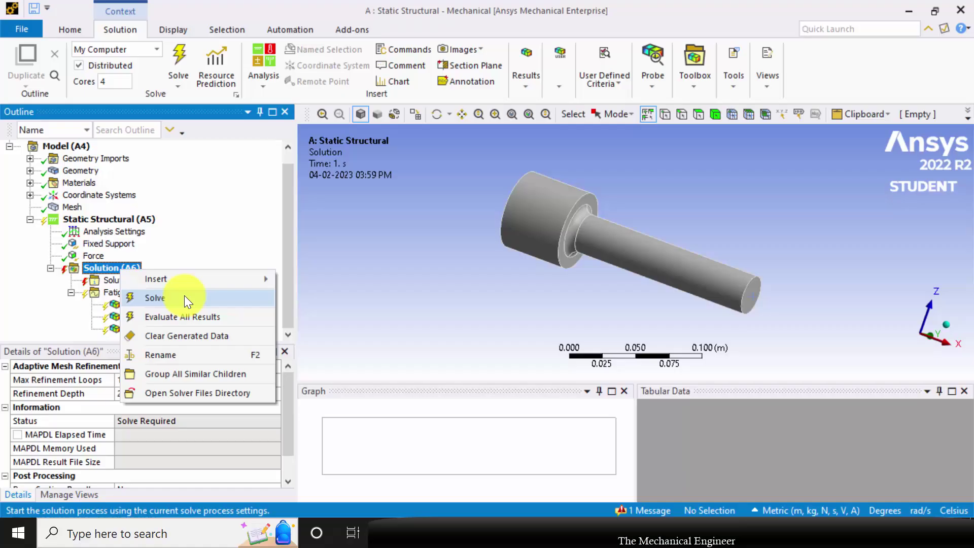
{"action": "left_click", "coordinate": [184, 296]}
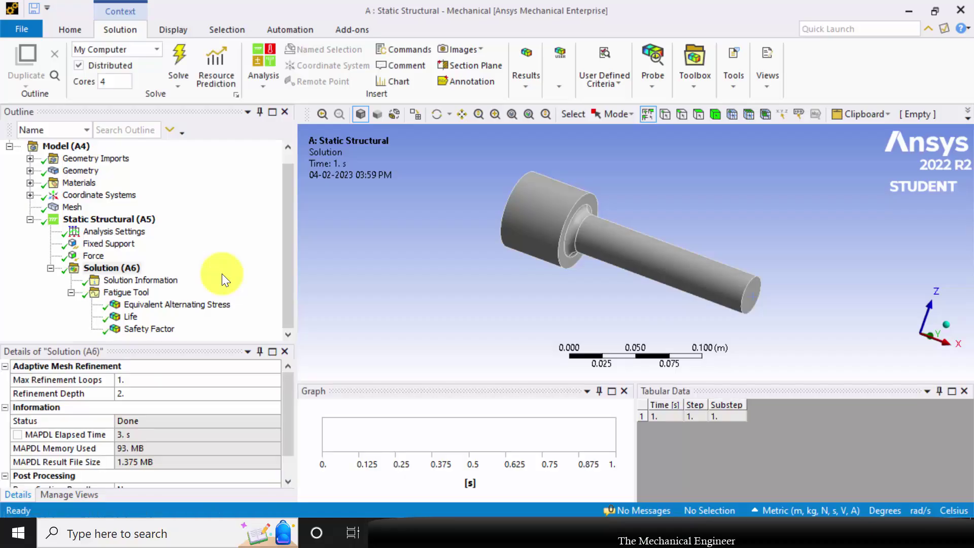
Display the Equivalent Alternating Stress contour (max 6.2806e7 Pa) and play then stop its animation.
{"action": "left_click", "coordinate": [175, 305]}
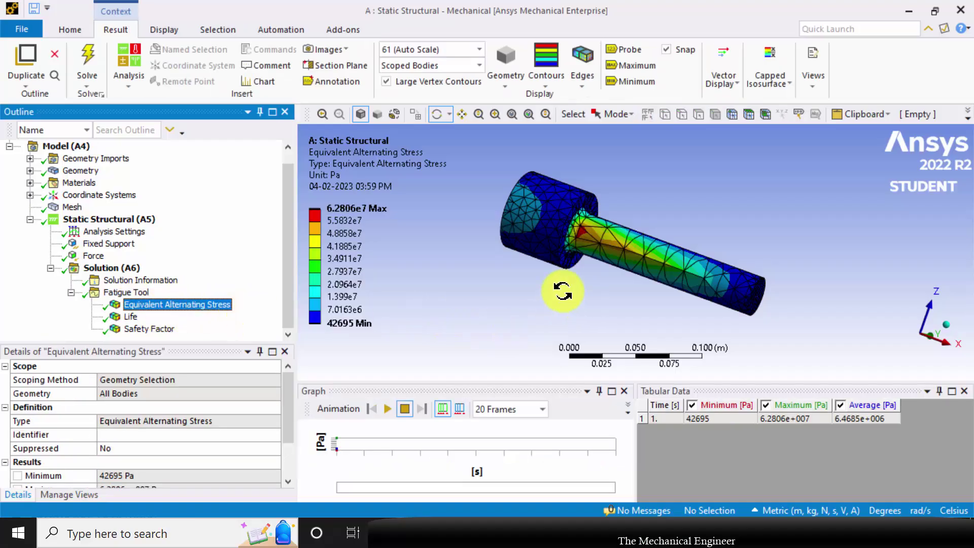
{"action": "mouse_move", "coordinate": [368, 229]}
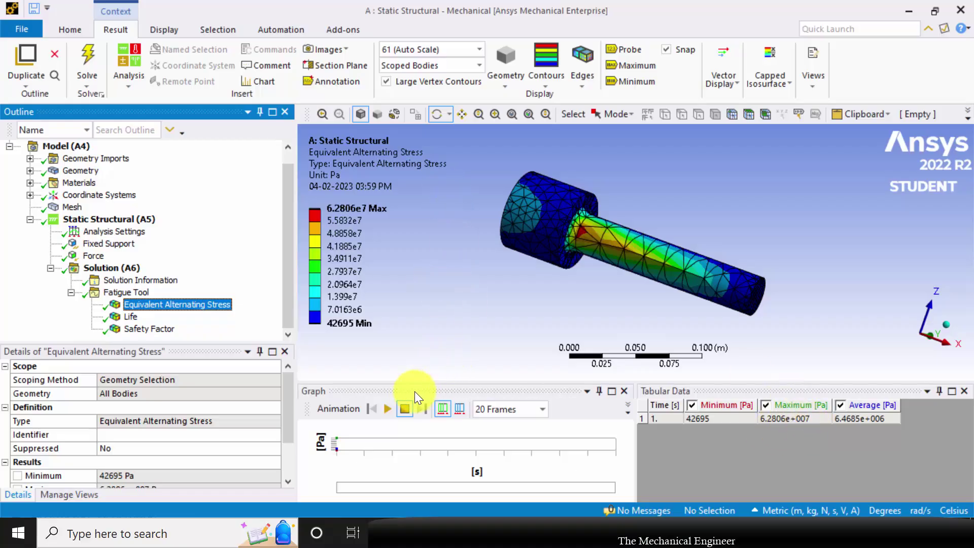
{"action": "left_click", "coordinate": [389, 408]}
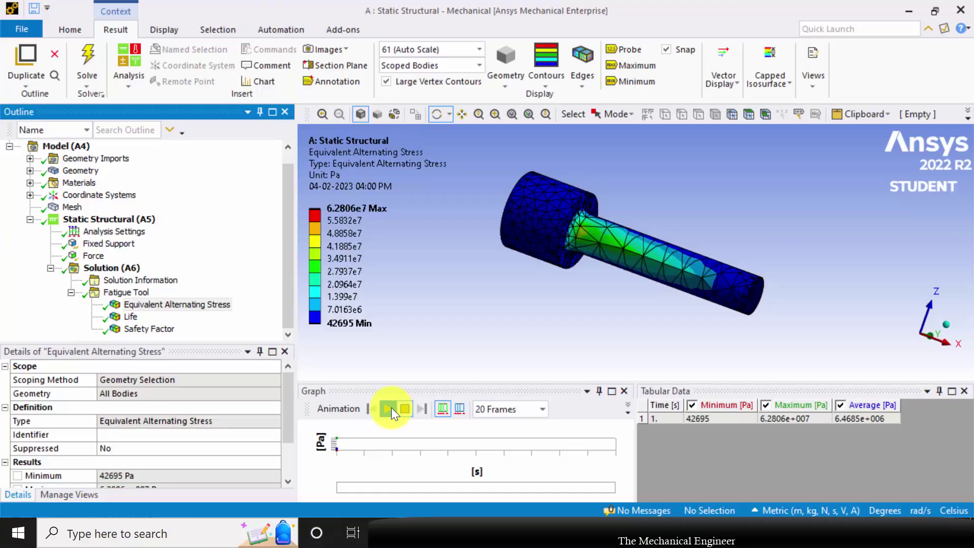
{"action": "left_click", "coordinate": [391, 407]}
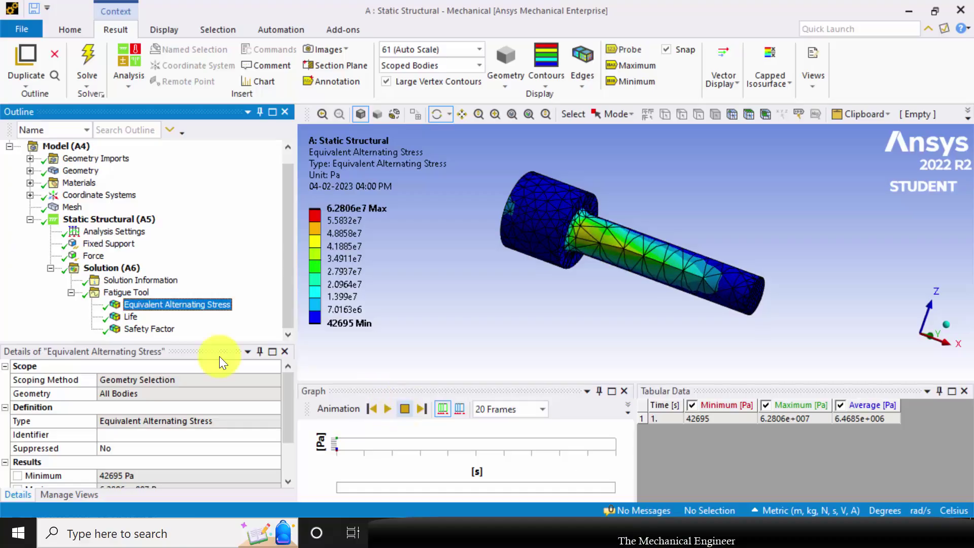
Review Life, then show the Safety Factor contour (1.3725 to 15) and animate it.
{"action": "left_click", "coordinate": [130, 317]}
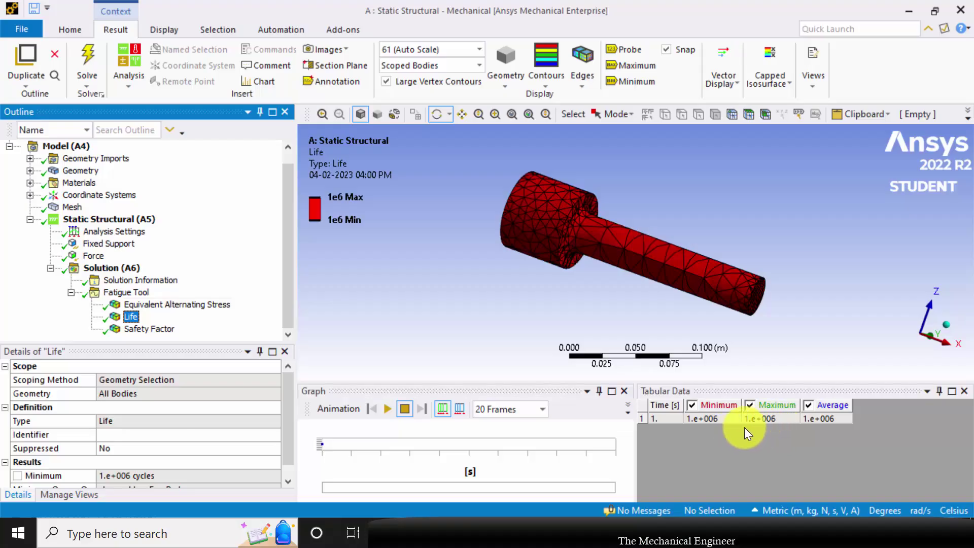
{"action": "left_click", "coordinate": [155, 329]}
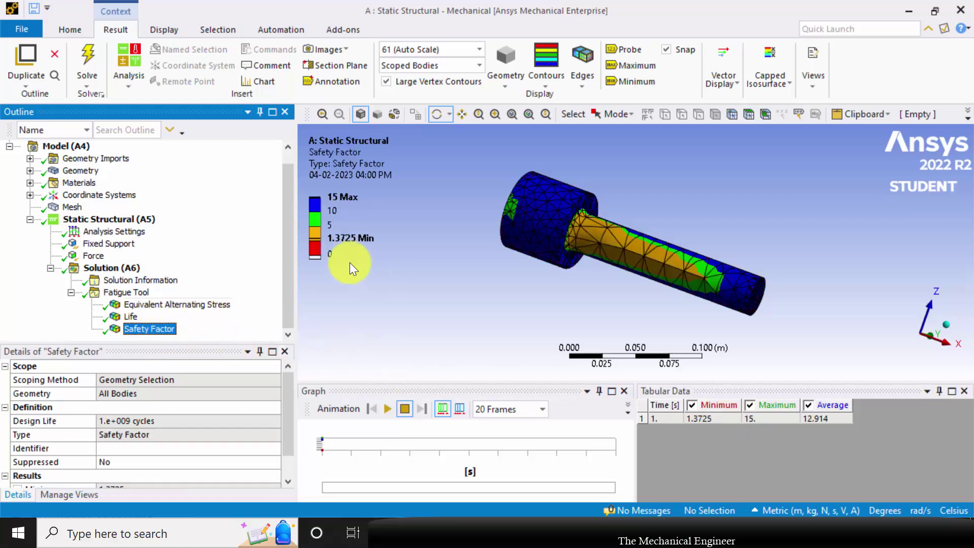
{"action": "left_click", "coordinate": [350, 238]}
{"action": "type", "text": "1"}
{"action": "key", "text": "Escape"}
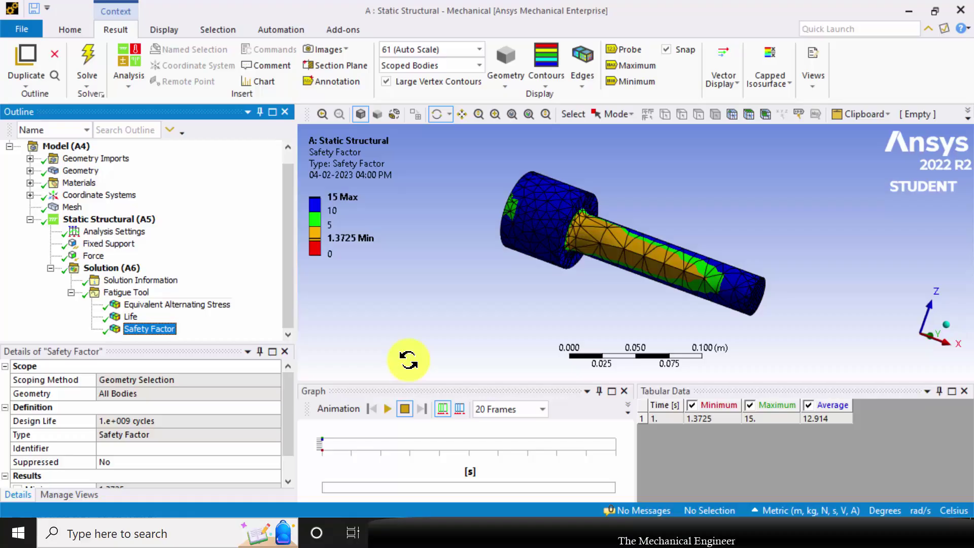
{"action": "left_click", "coordinate": [348, 198]}
{"action": "key", "text": "Return"}
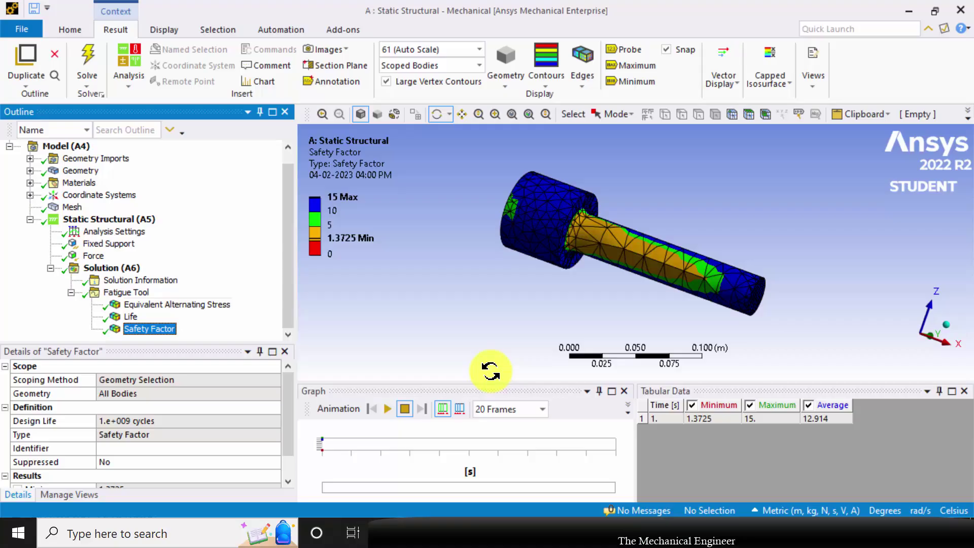
{"action": "left_click", "coordinate": [381, 410]}
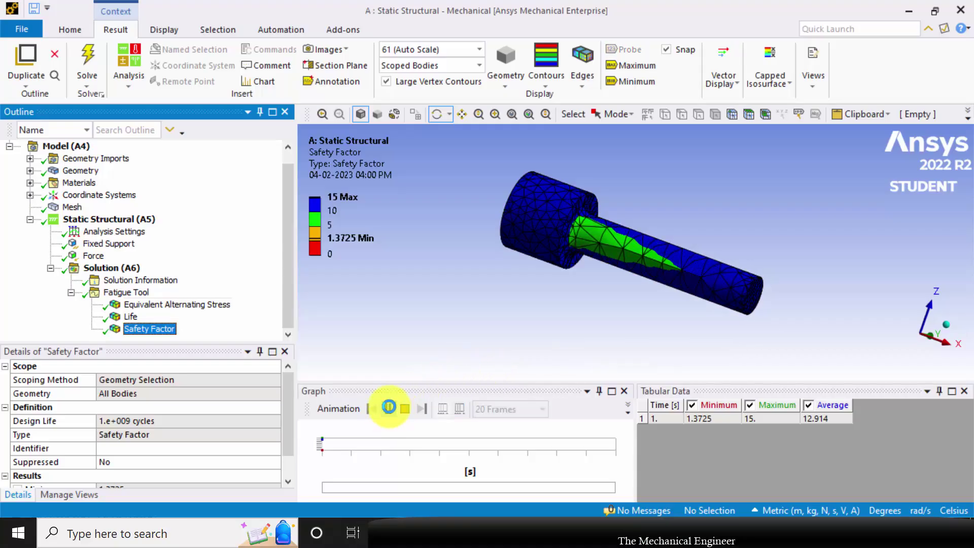
{"action": "left_click", "coordinate": [405, 409]}
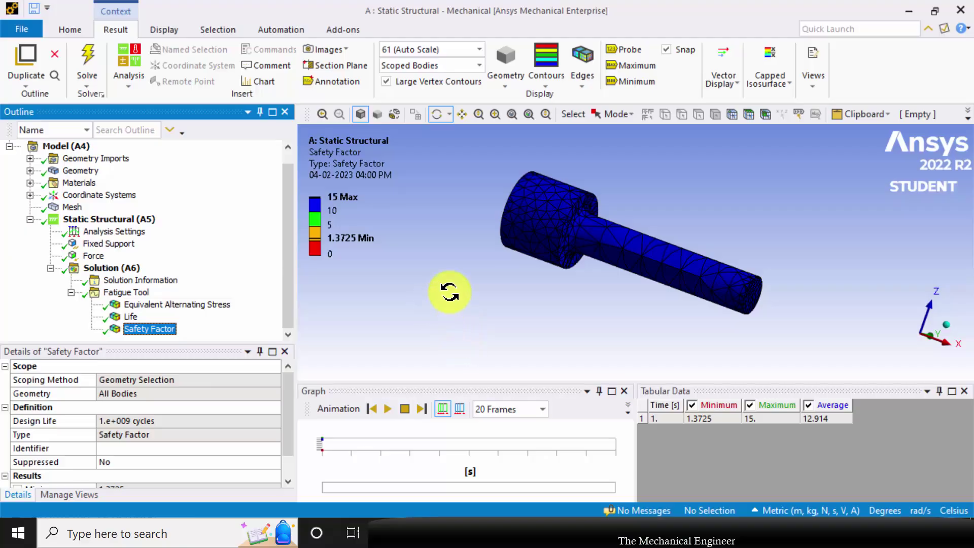
Export the current view via Image to File as a PNG named 'safety factor'.
{"action": "left_click", "coordinate": [315, 49]}
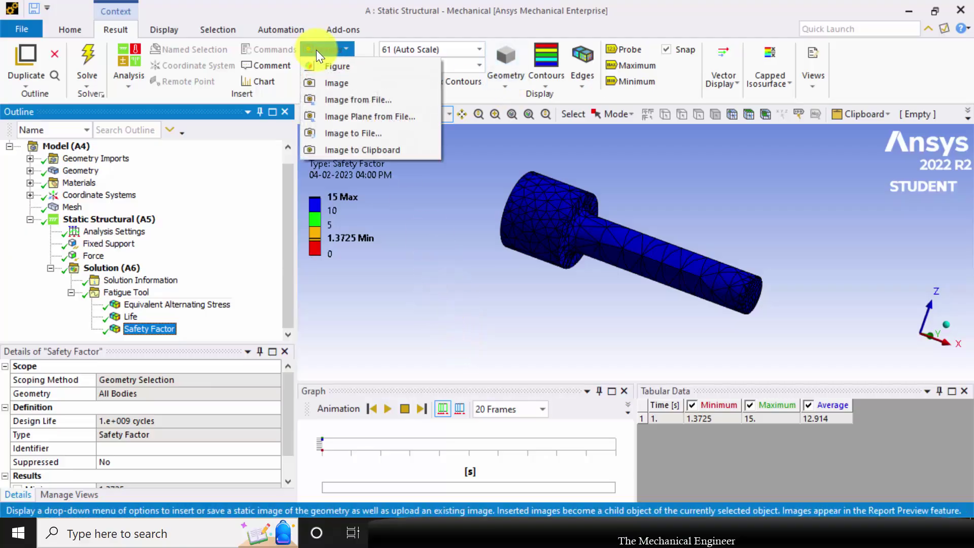
{"action": "left_click", "coordinate": [386, 133]}
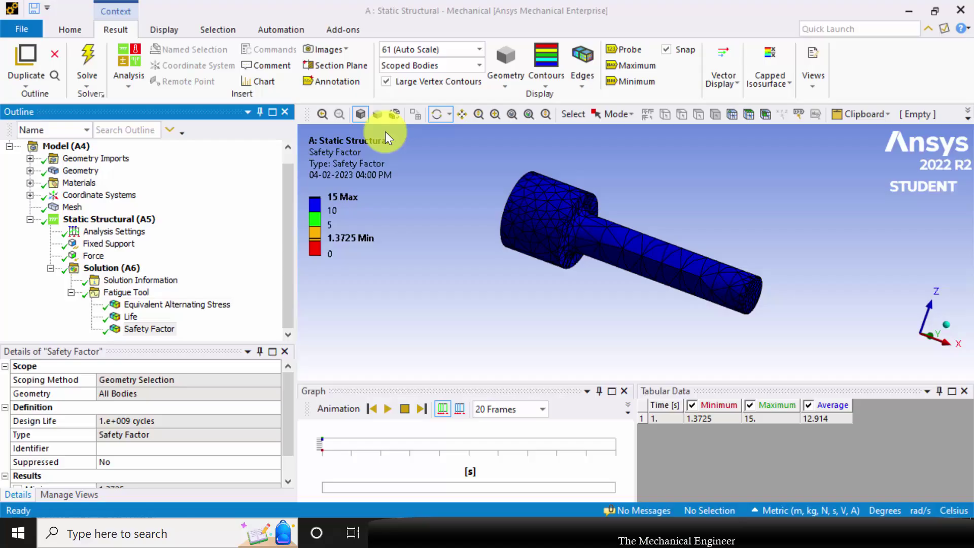
{"action": "left_click", "coordinate": [441, 202]}
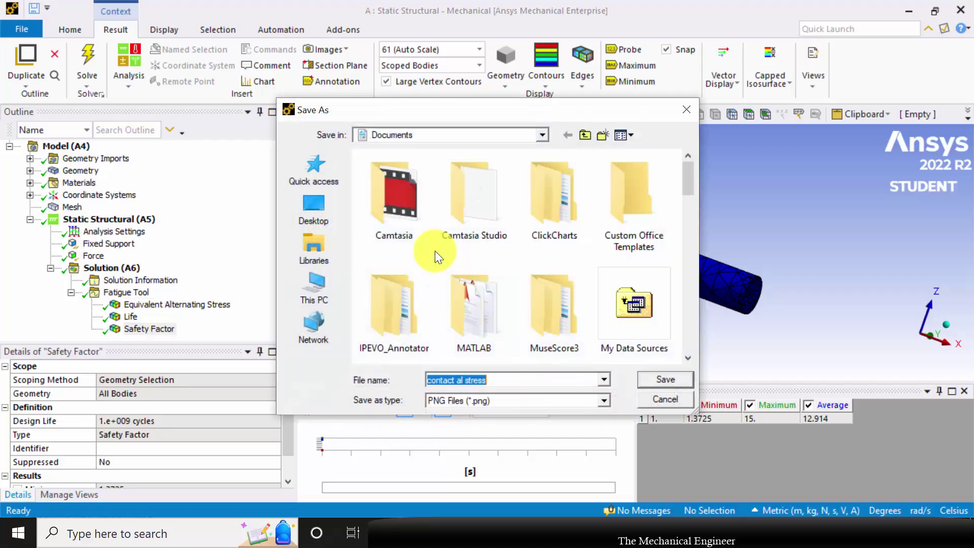
{"action": "type", "text": "sf"}
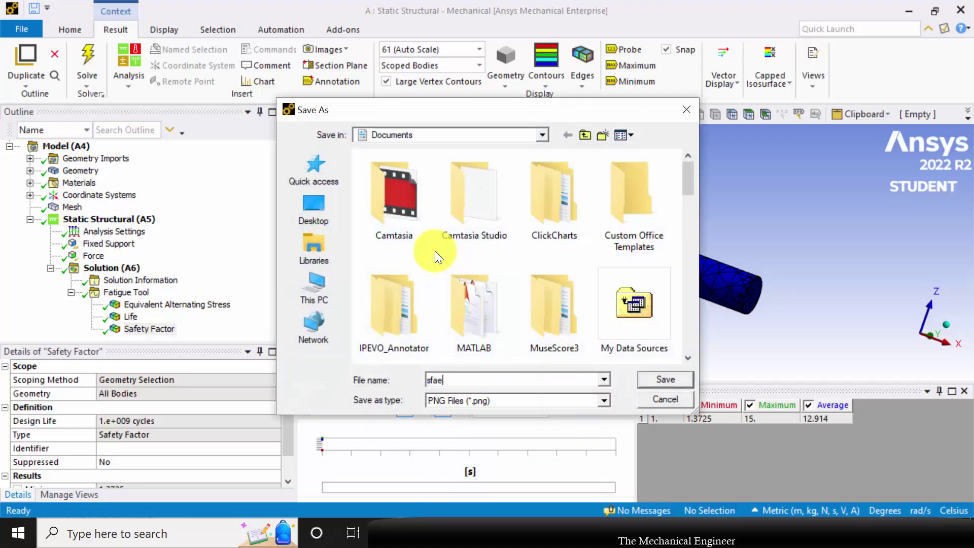
{"action": "key", "text": "BackSpace"}
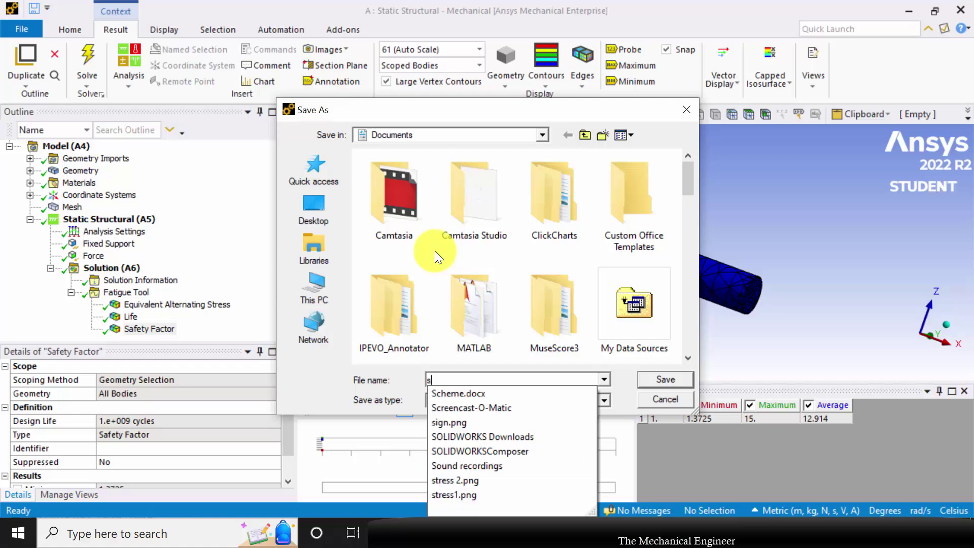
{"action": "type", "text": "afety "}
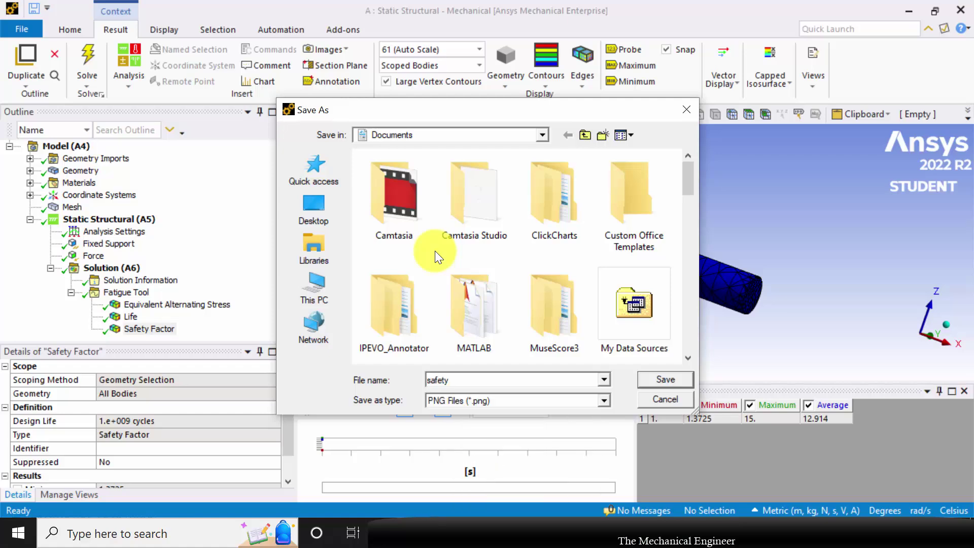
{"action": "type", "text": "factor"}
{"action": "key", "text": "Return"}
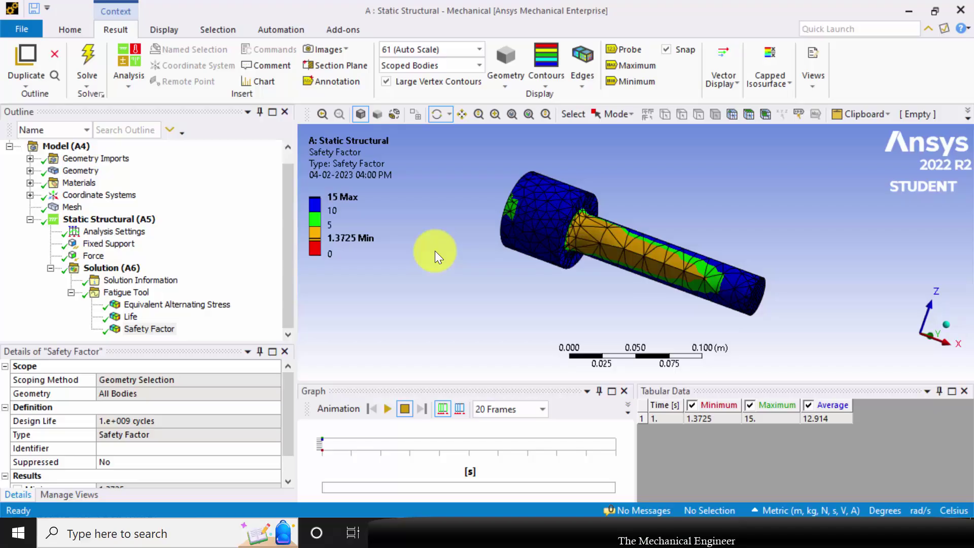